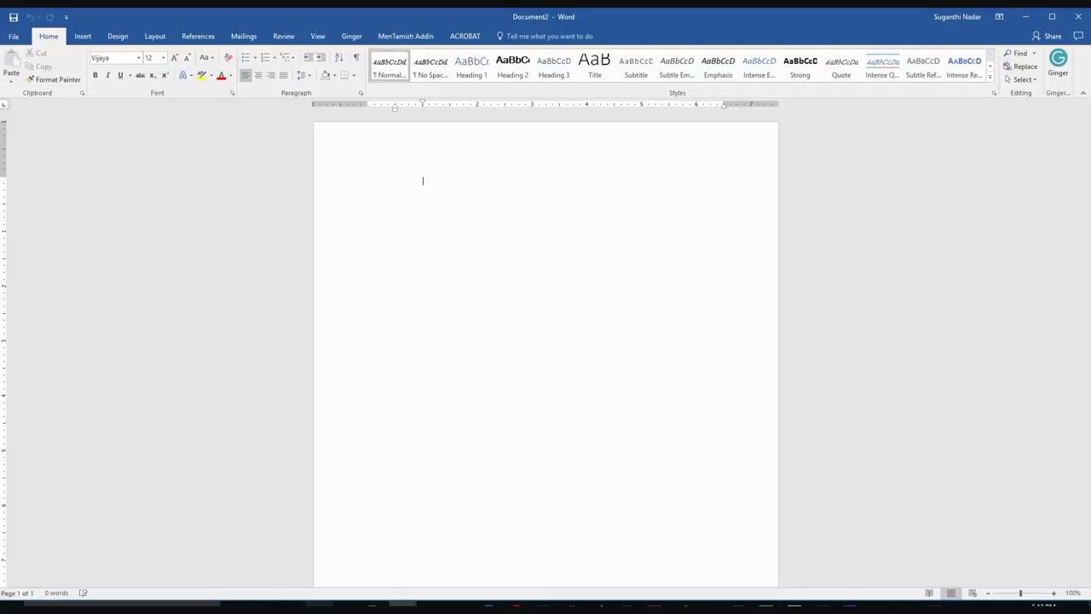
- Switch to Document1 in Word and examine the font formatting of the heading "What is Lorem Ipsum?"
mouse_move(402, 605)
click(376, 583)
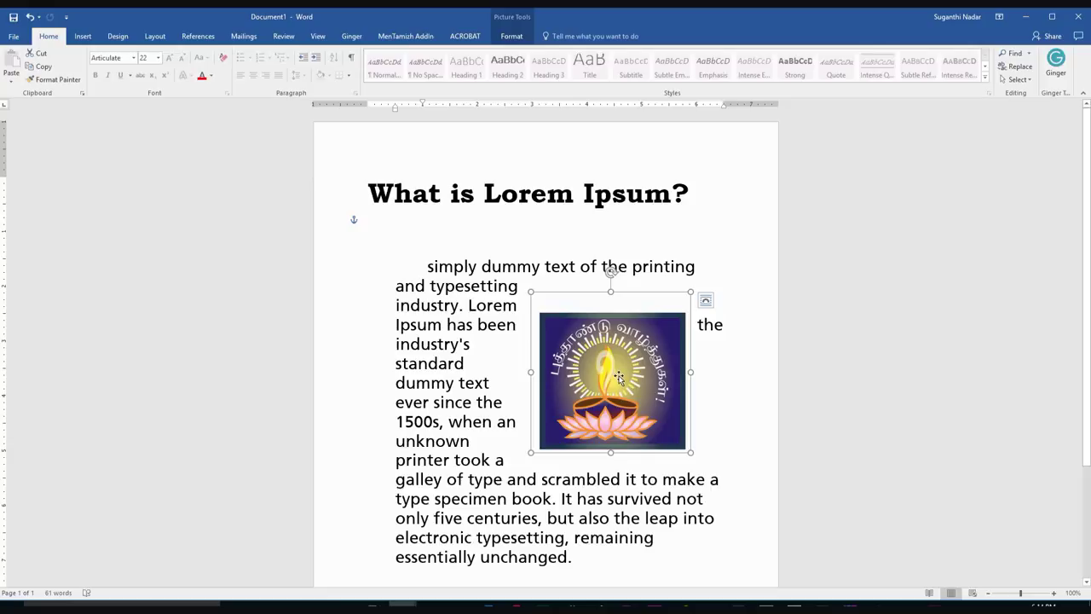
triple_click(510, 202)
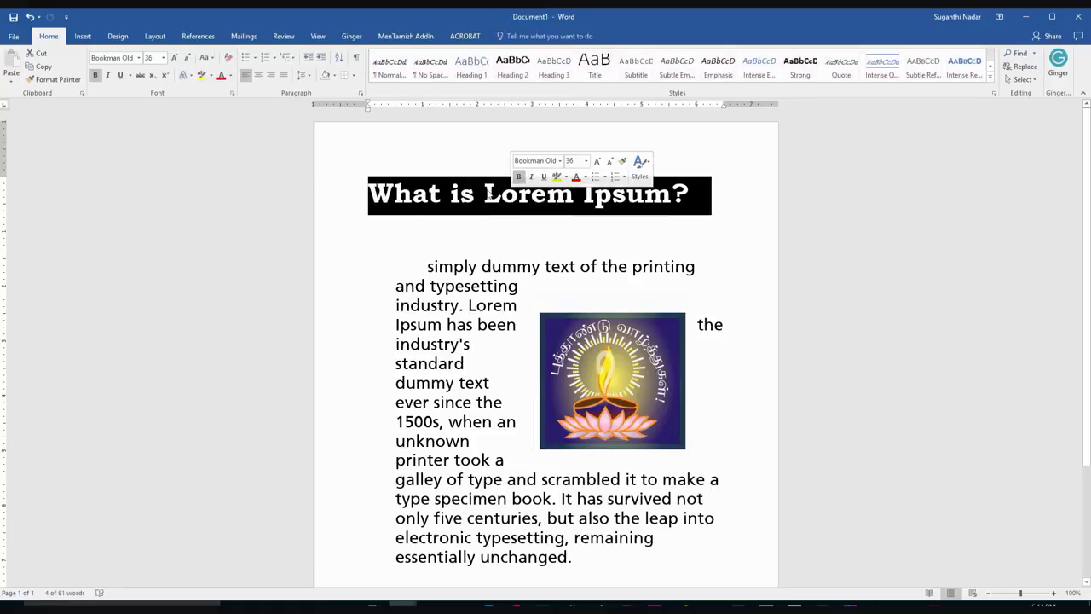
click(139, 58)
click(263, 149)
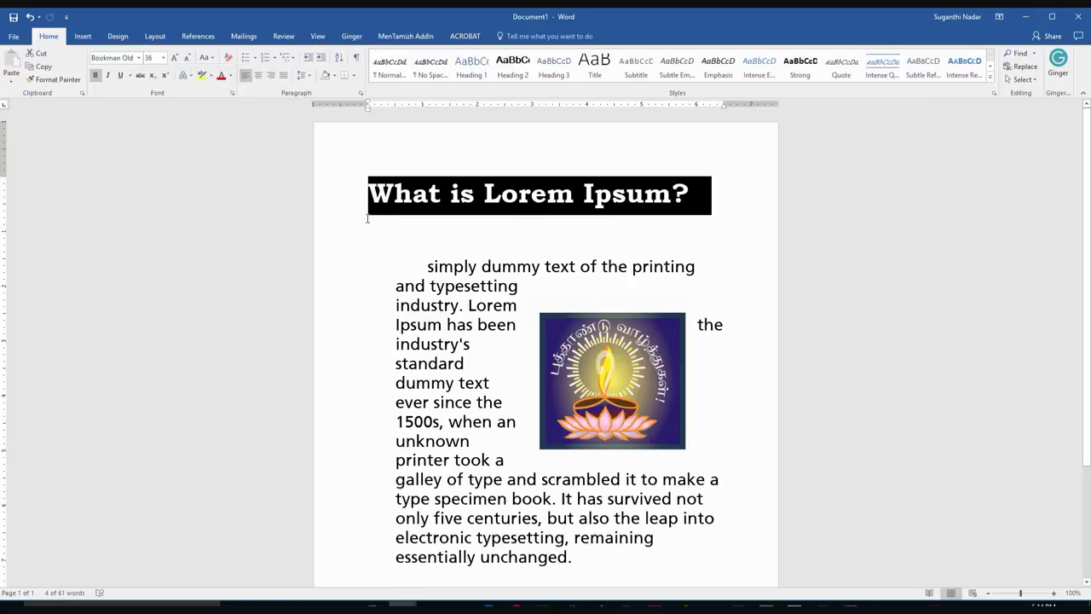
- Select the heading and the body text in turn to compare their formatting, ending with the whole body paragraph selected
double_click(482, 309)
triple_click(482, 317)
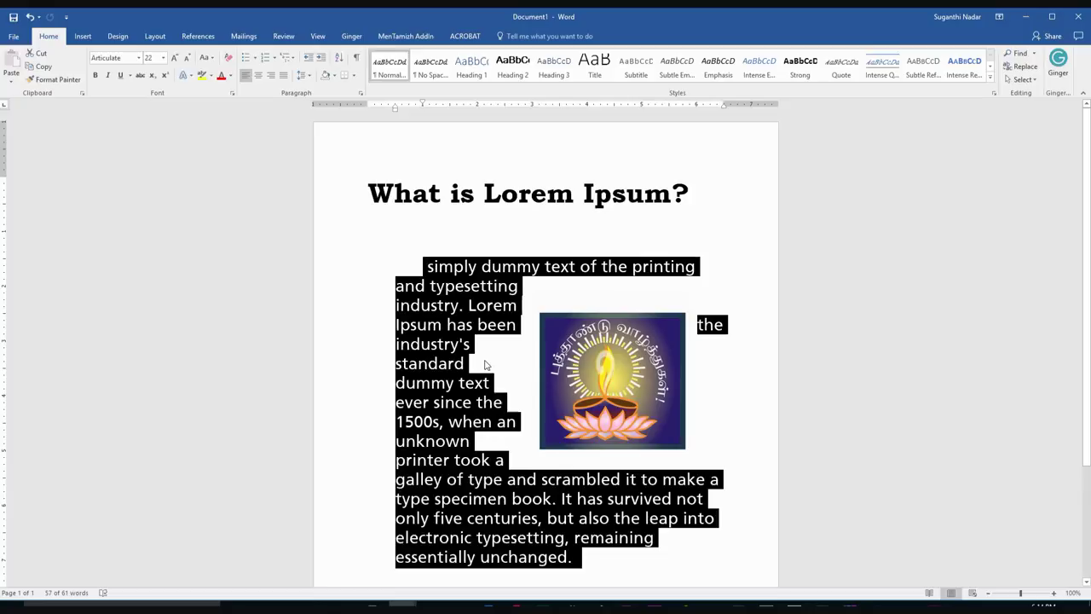
click(509, 231)
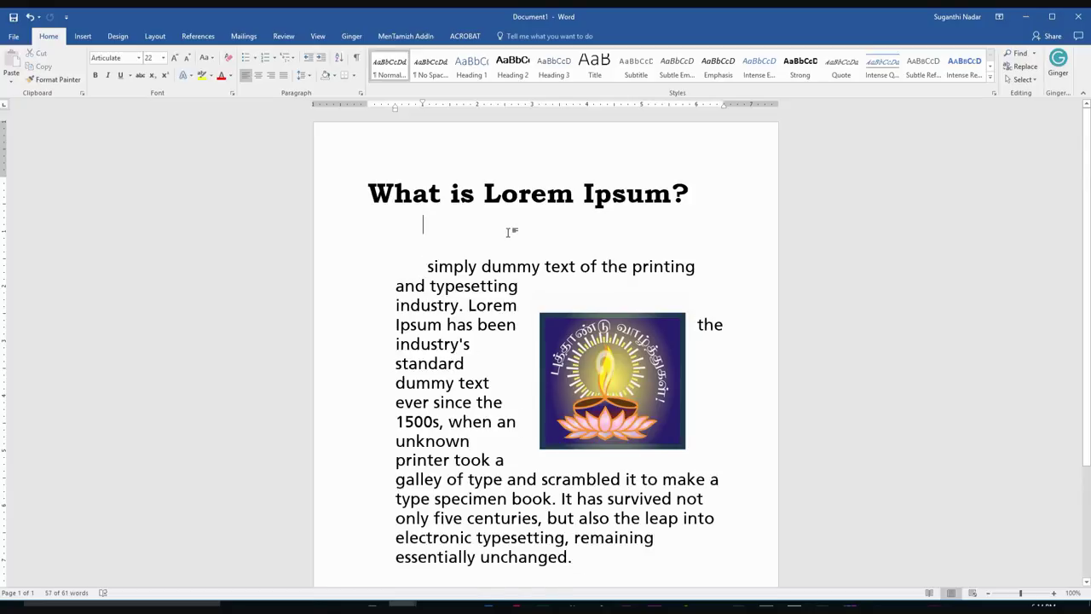
triple_click(516, 196)
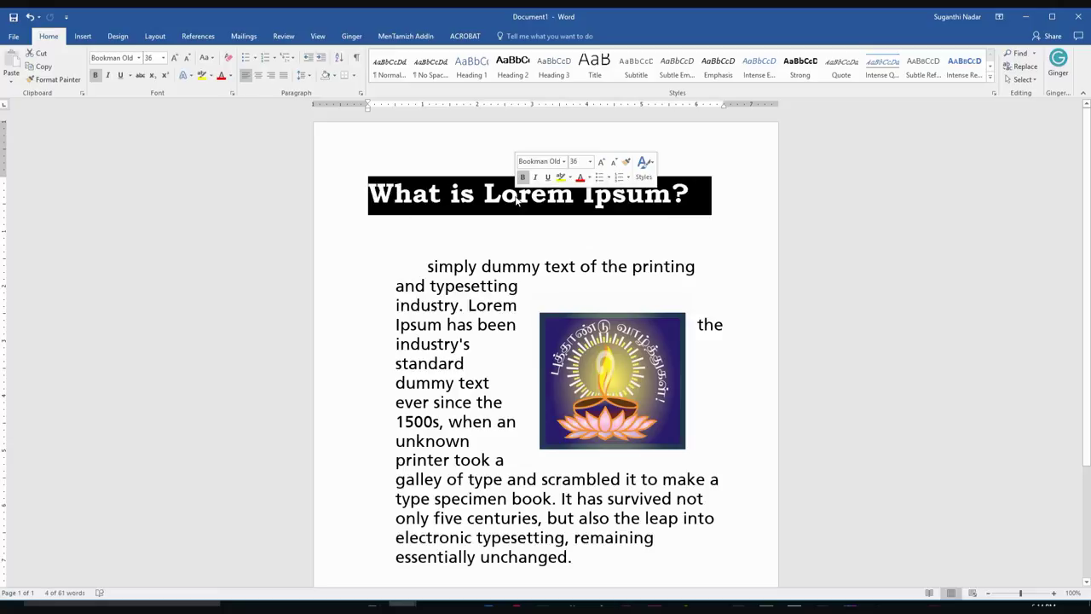
click(416, 384)
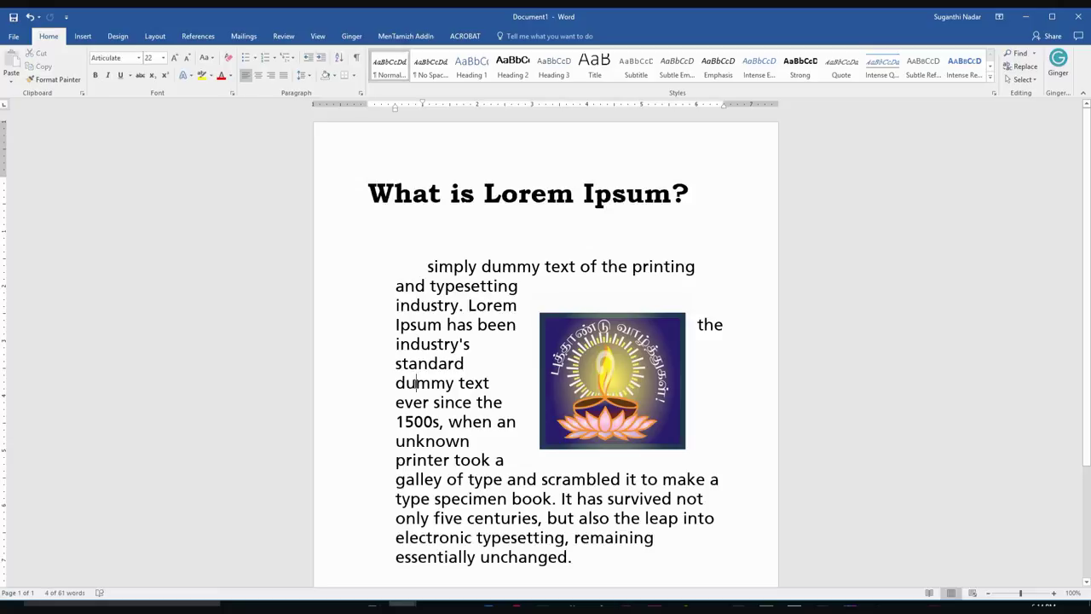
double_click(416, 384)
drag(426, 266, 573, 560)
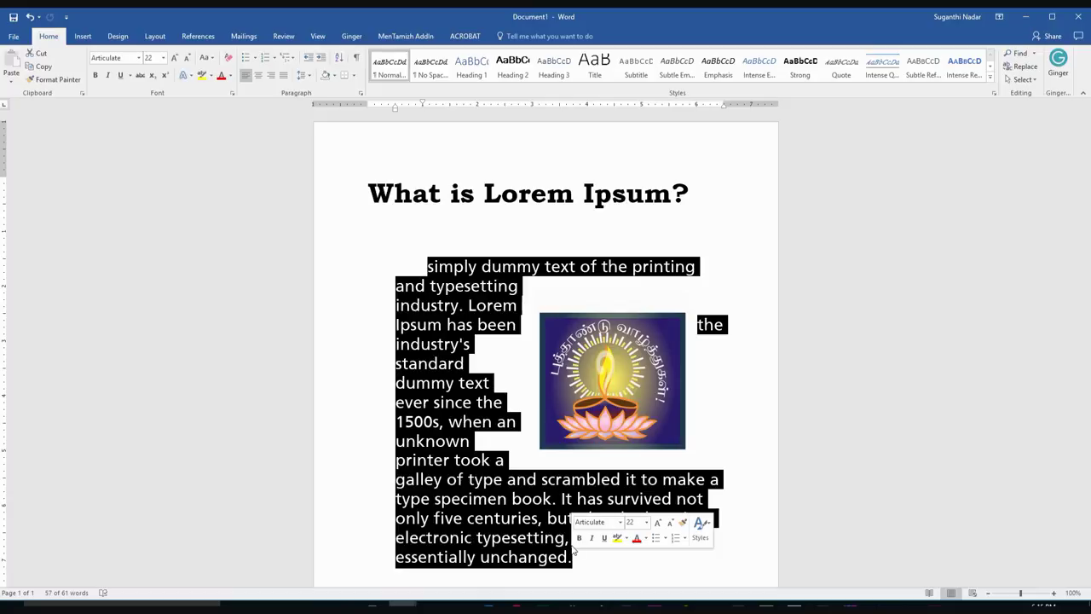
- Switch to sample.indd in InDesign and select the lamp image frame between the heading and body text
key(alt+Tab)
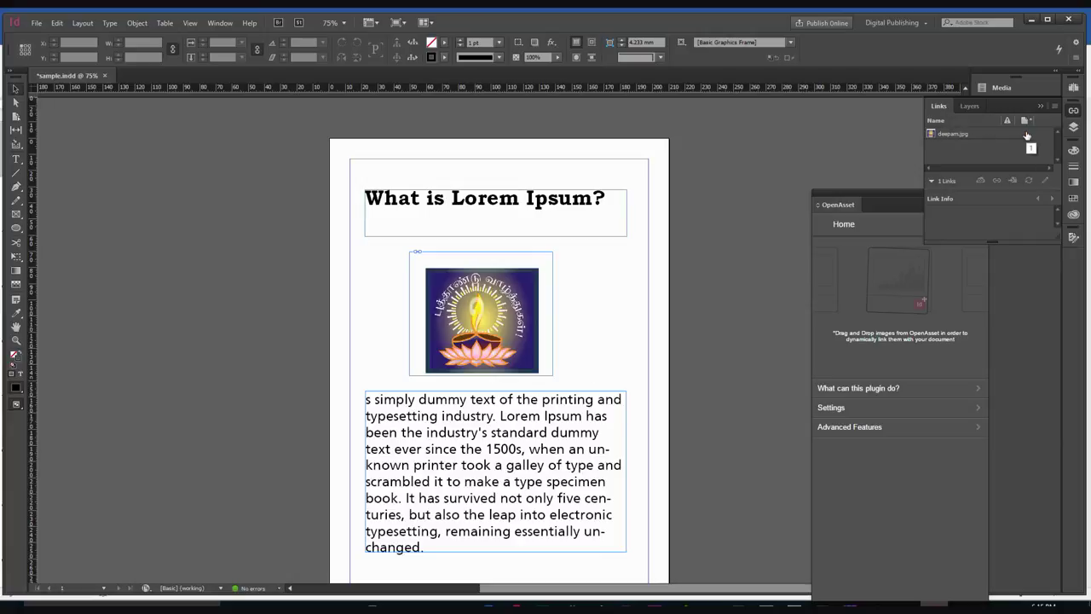
click(461, 318)
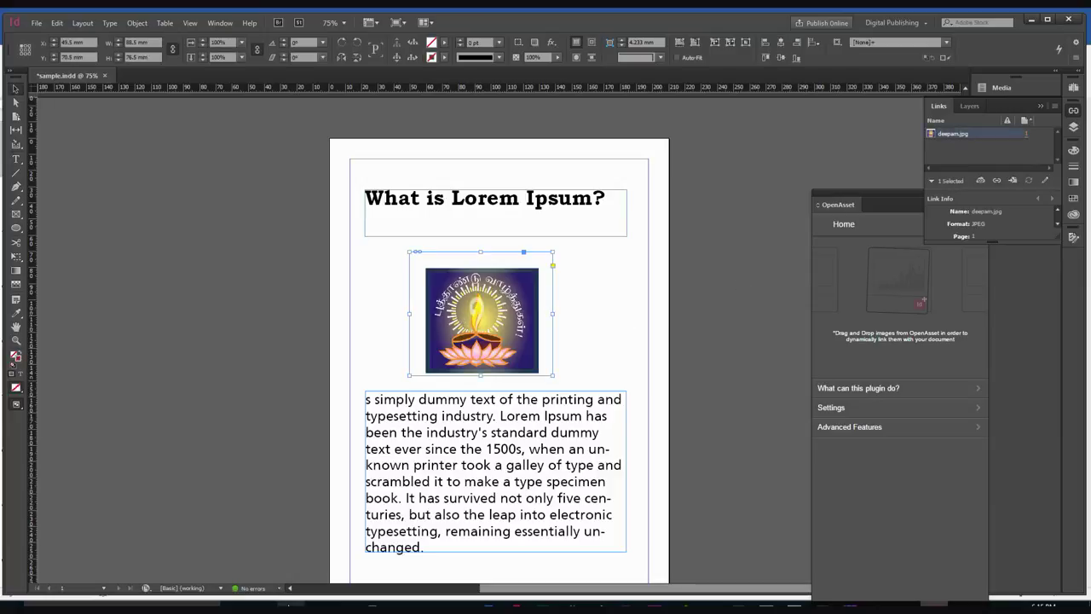
- Switch to File Explorer, open sample Folder on the Desktop, and cut deepam.jpg from it
click(291, 606)
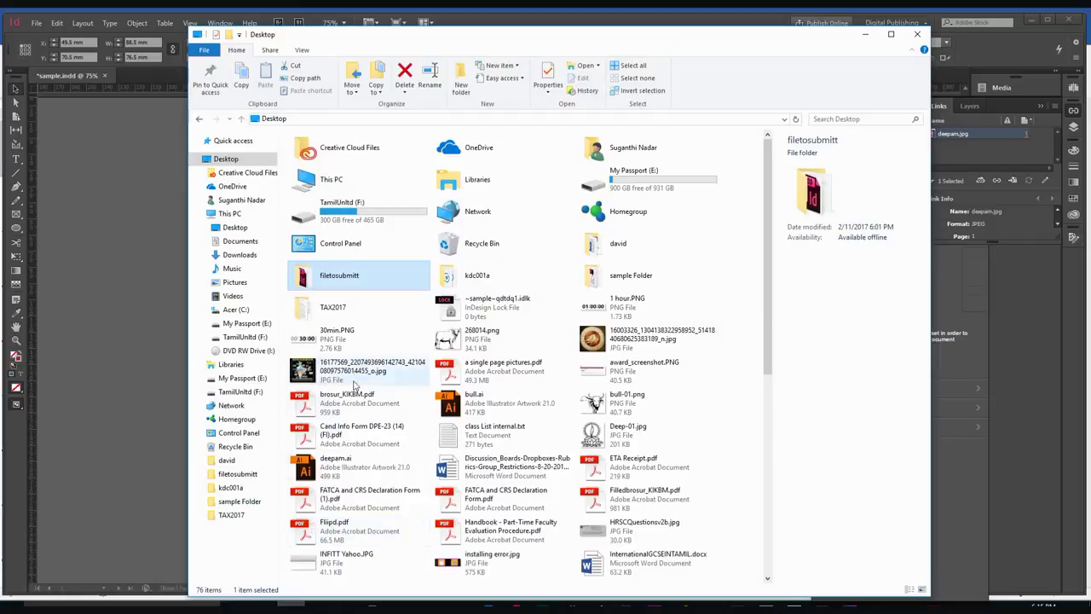
double_click(455, 306)
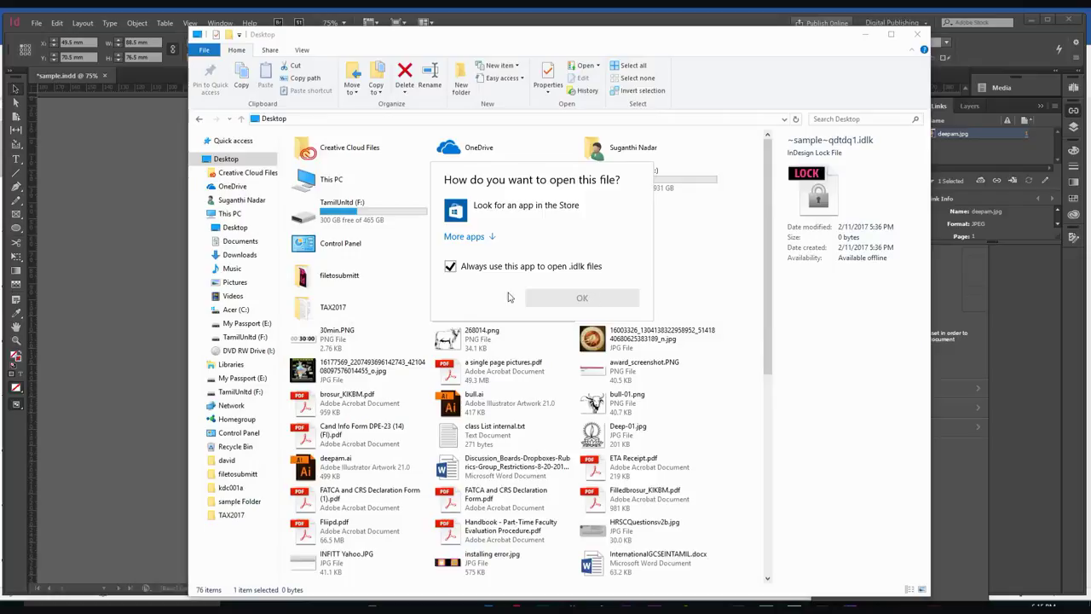
click(416, 299)
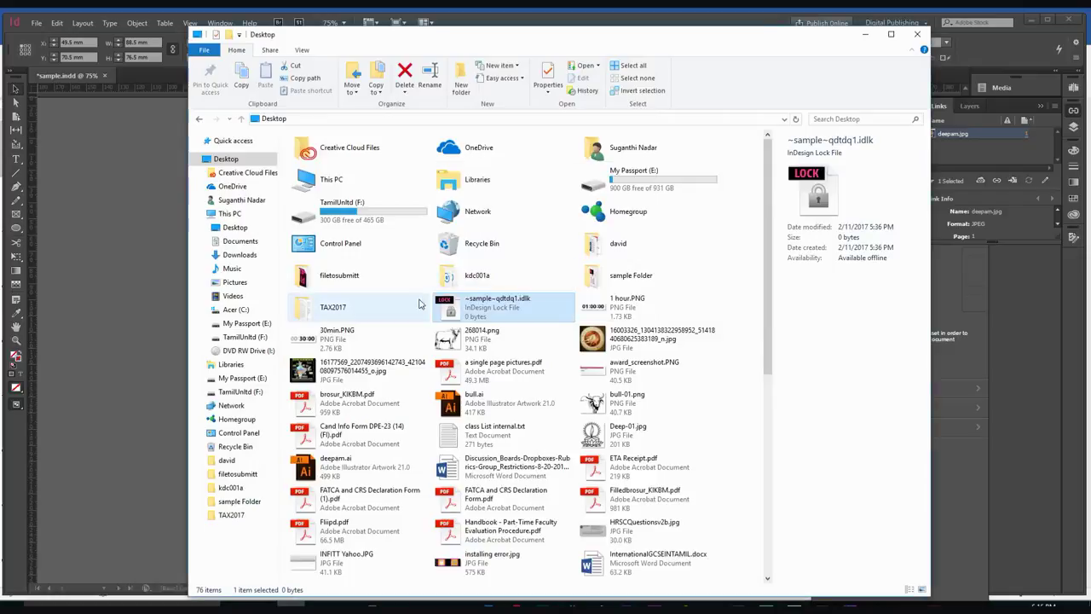
double_click(639, 276)
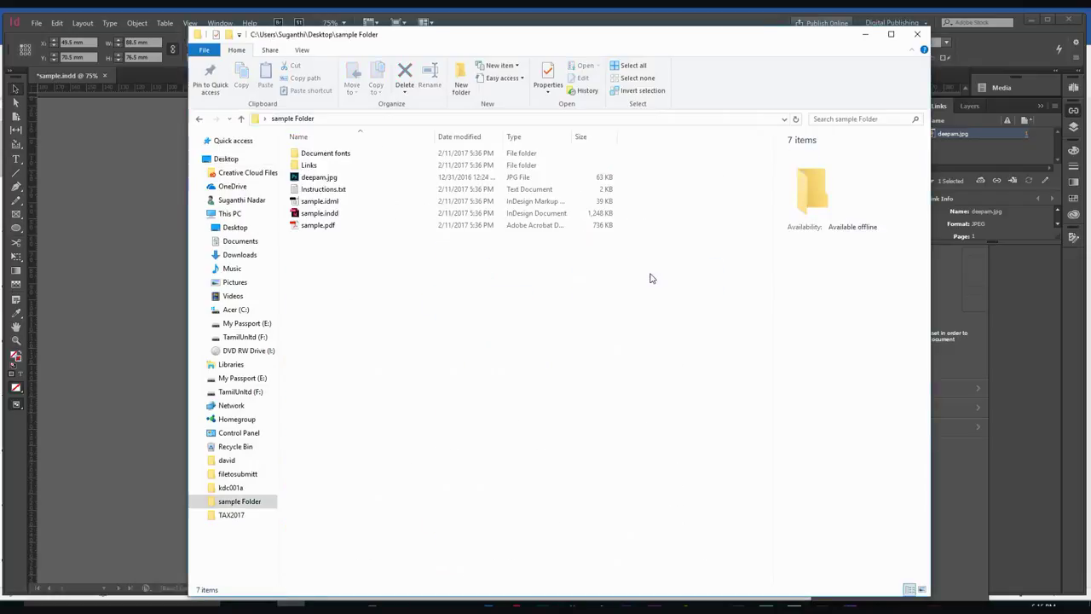
click(334, 180)
right_click(333, 181)
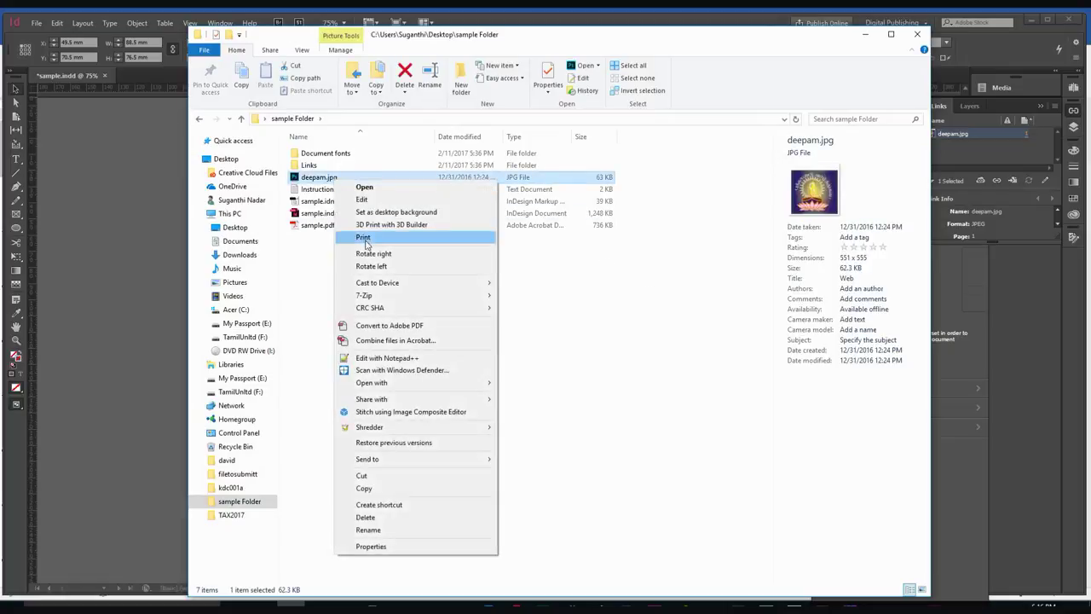
click(393, 479)
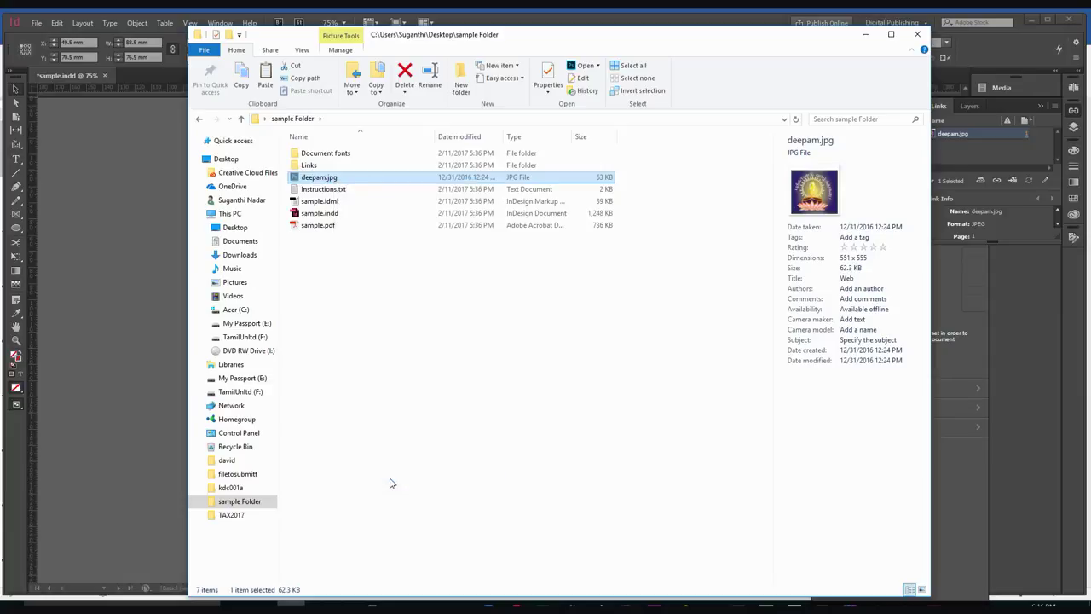
- Return to the Desktop folder and create a new folder named image there
click(241, 118)
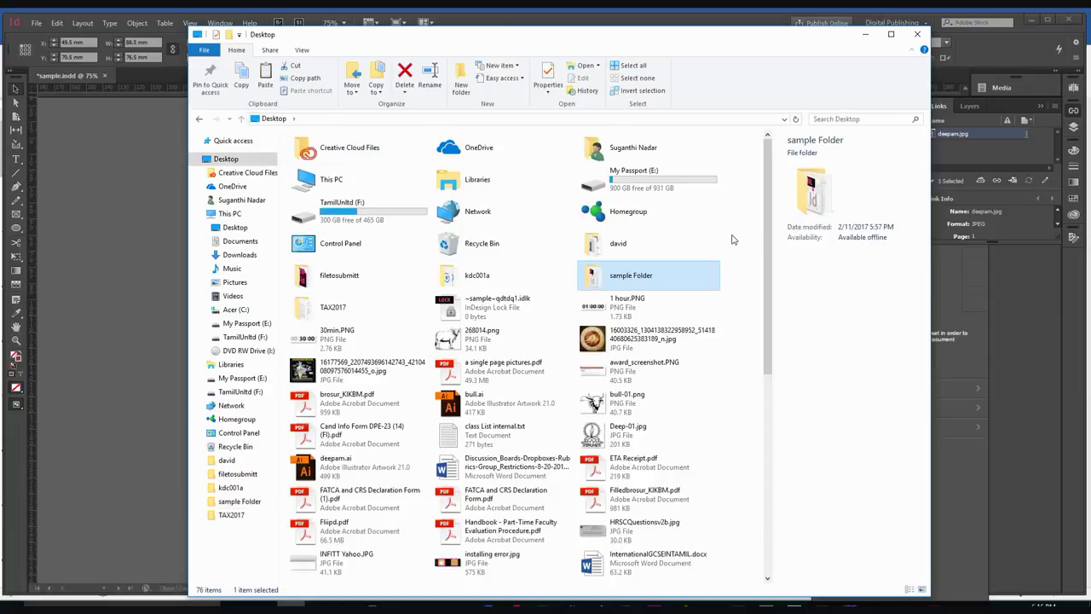
right_click(731, 236)
mouse_move(776, 335)
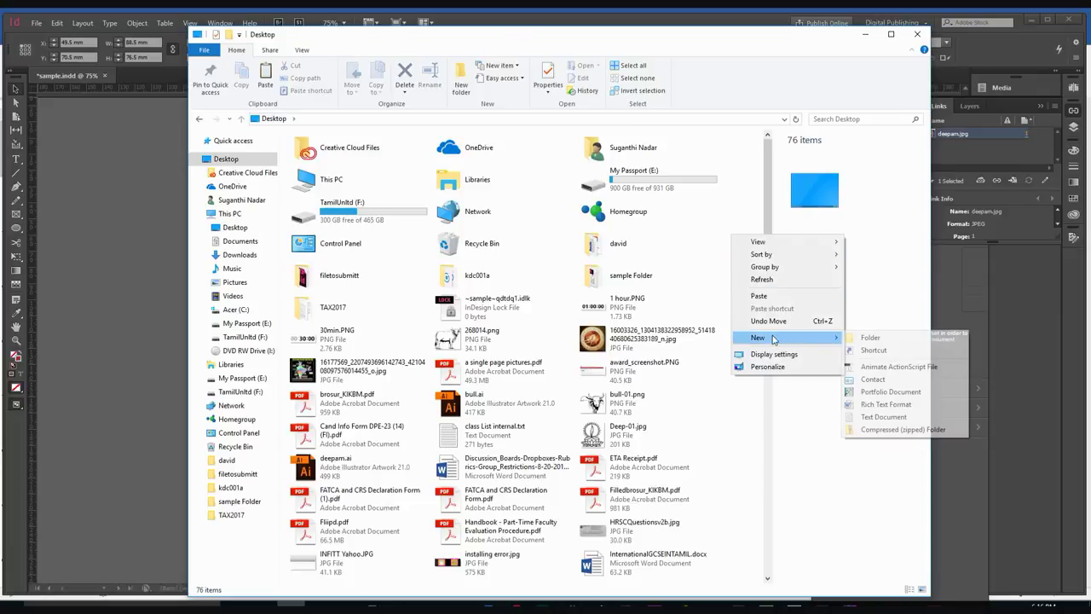
click(876, 337)
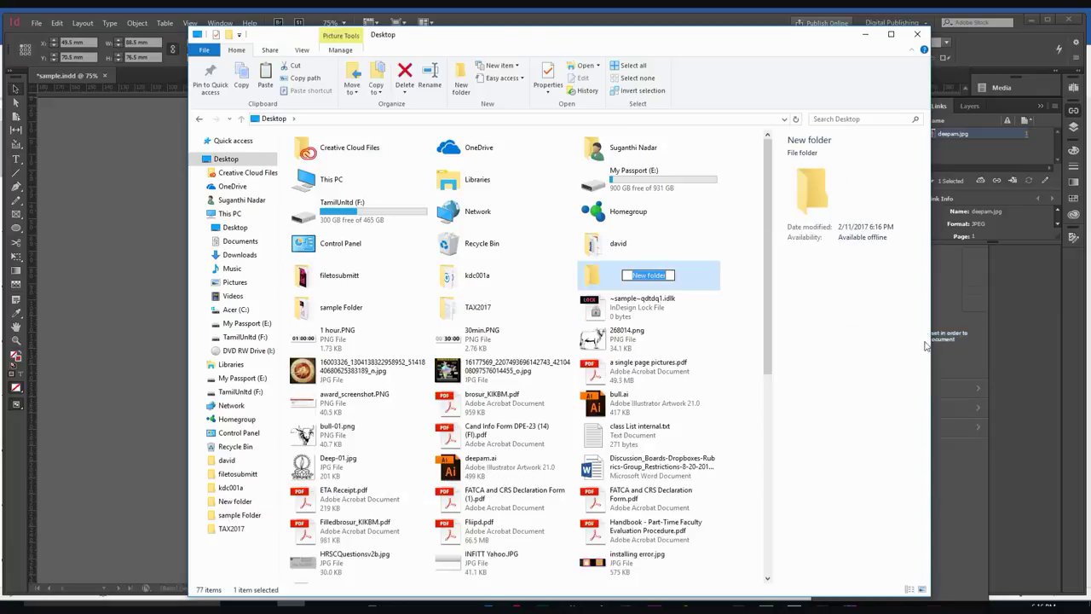
text(image)
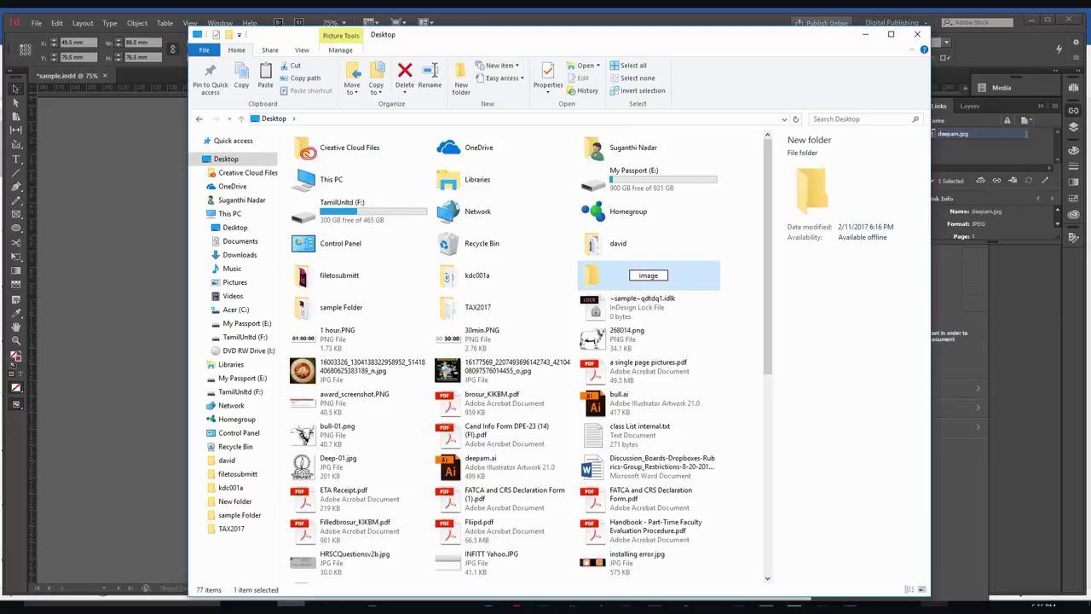
right_click(934, 607)
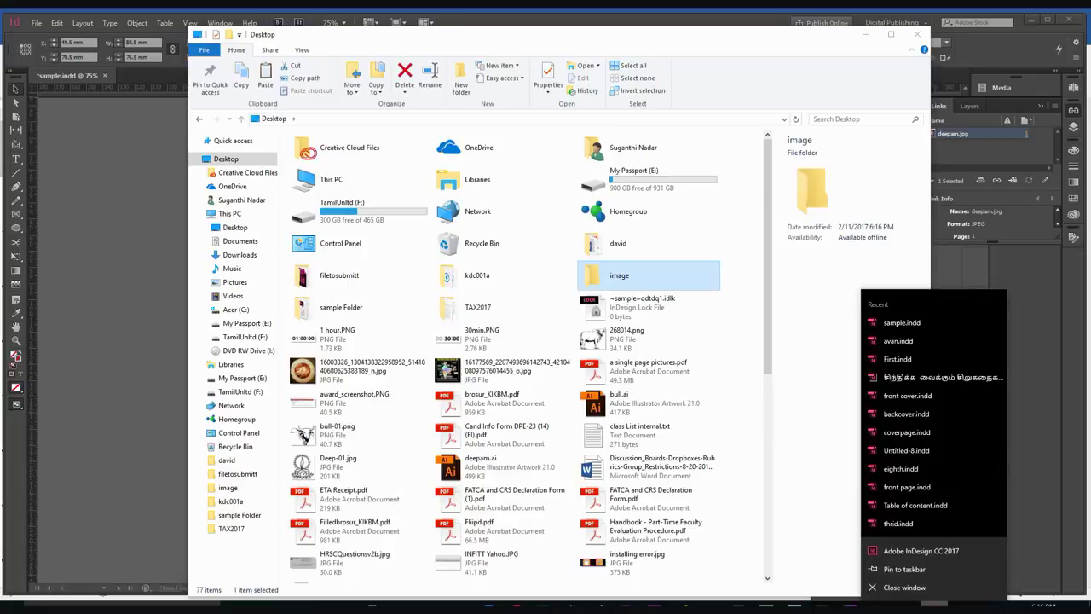
- Paste deepam.jpg into the image folder and return to the InDesign document
click(673, 286)
double_click(673, 285)
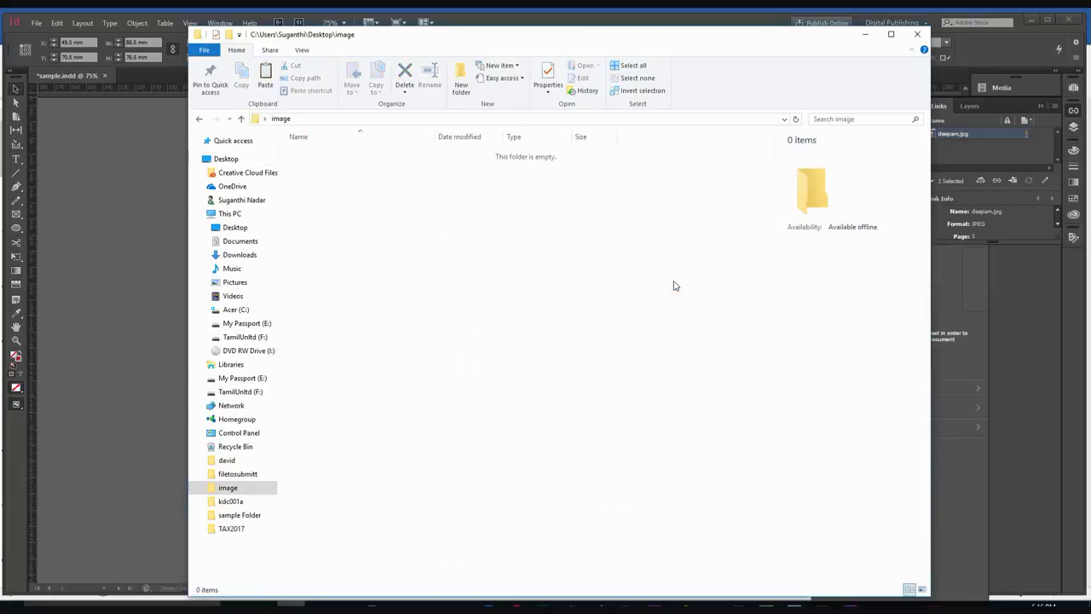
key(ctrl+v)
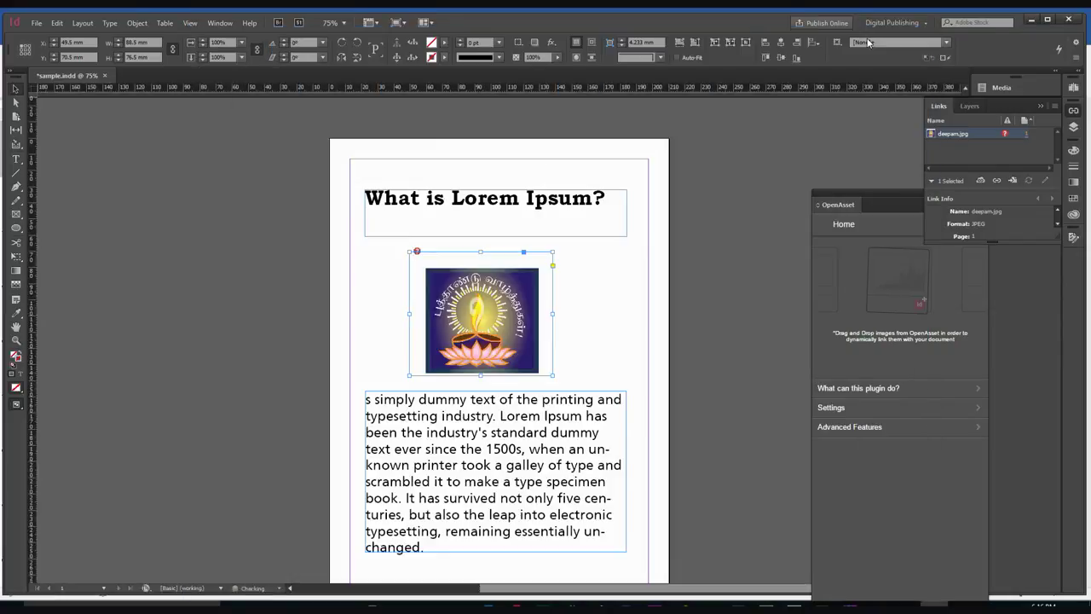
click(866, 36)
- Check the link status of deepam.jpg and select its image frame on the page
click(218, 23)
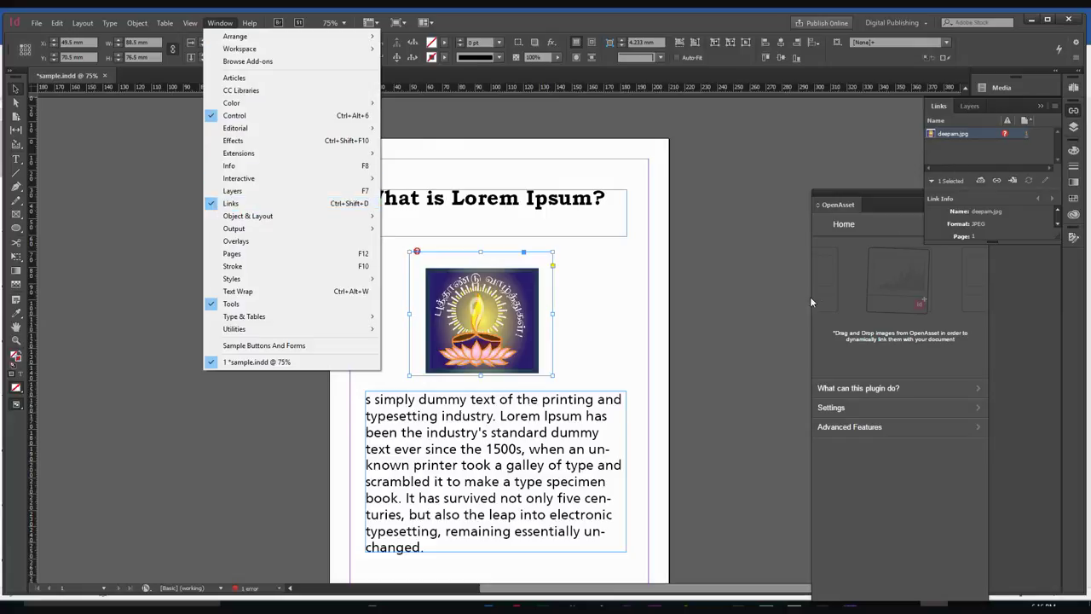
click(590, 318)
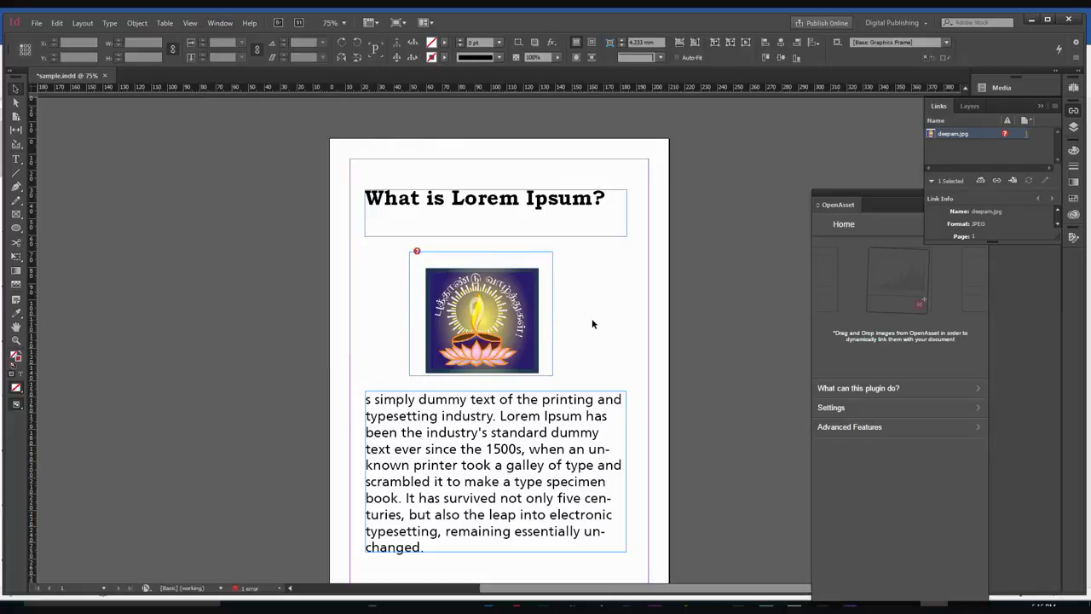
click(1005, 139)
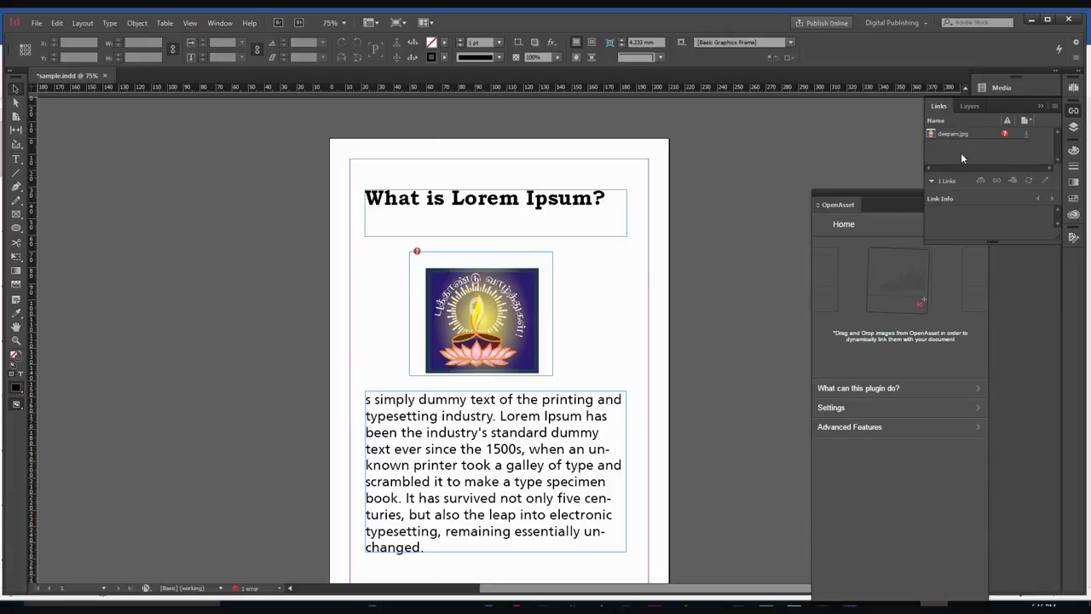
click(490, 300)
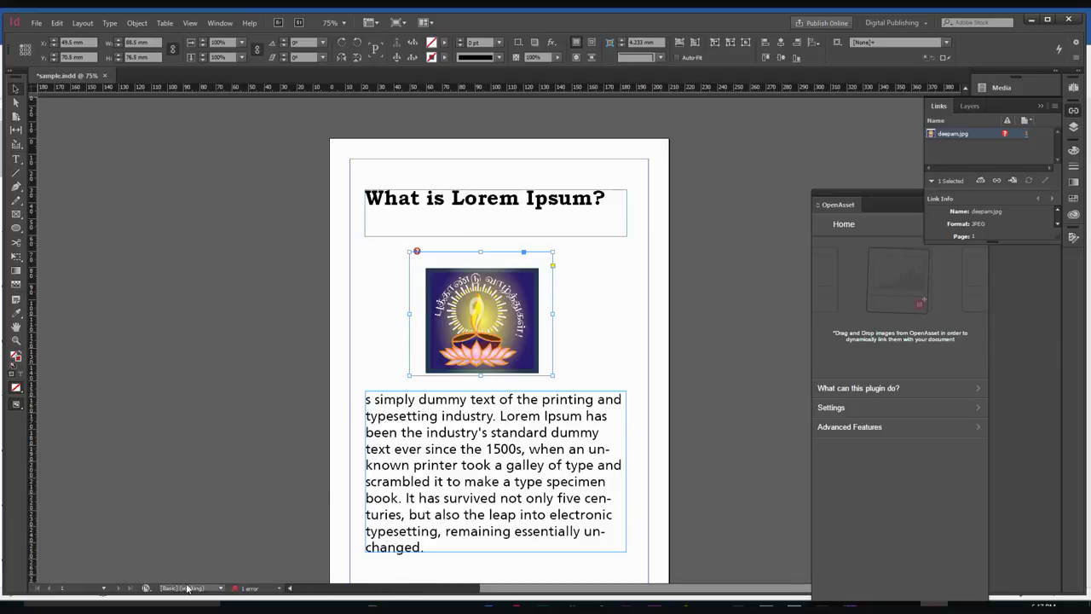
- Review the document's Preflight errors against the body text and image frames, and close the error list
double_click(249, 589)
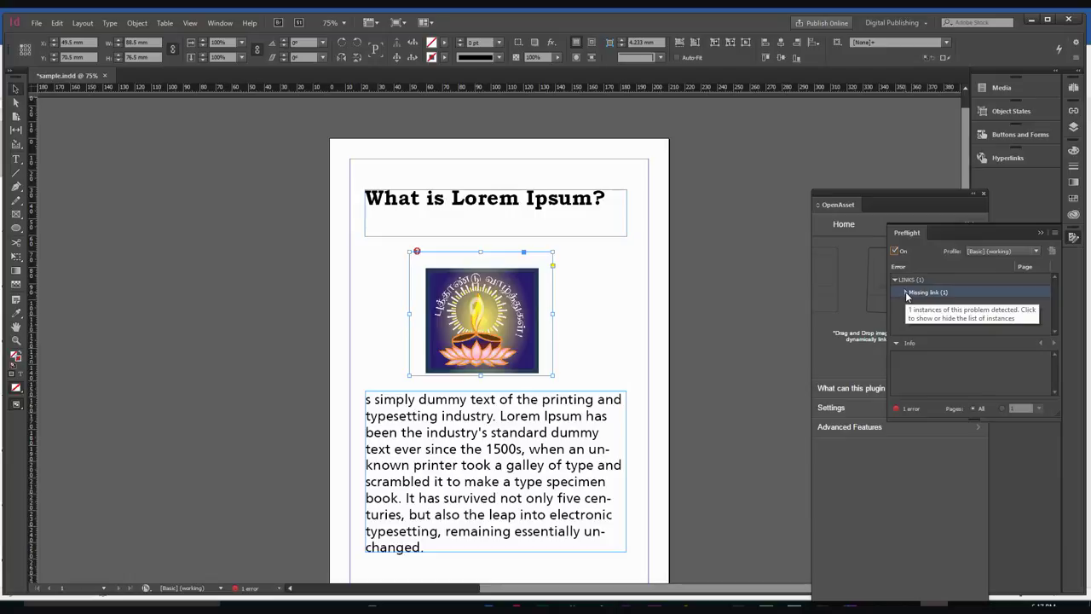
click(459, 417)
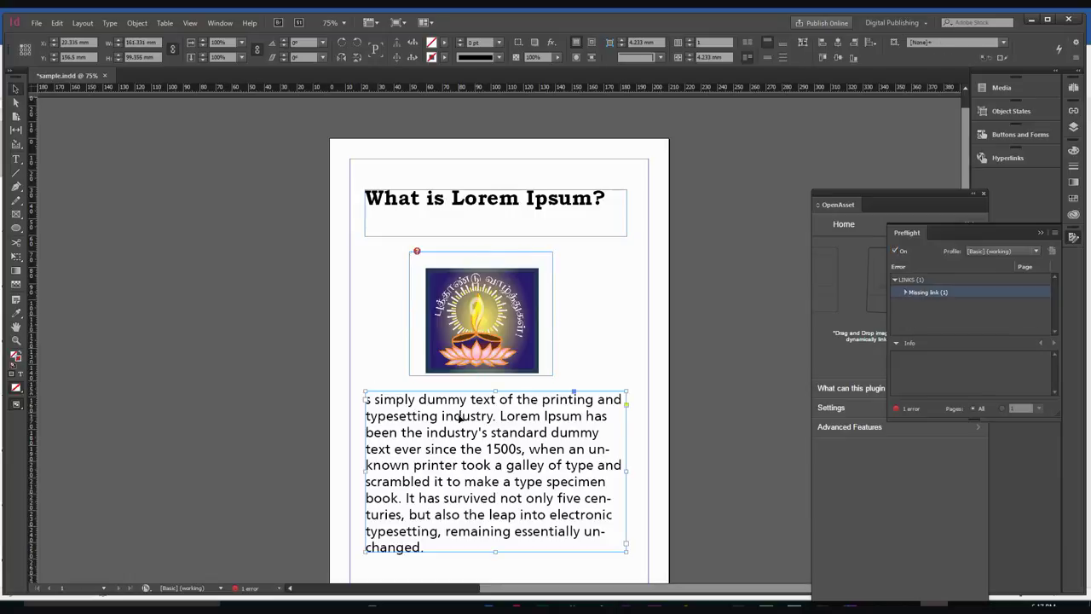
click(438, 348)
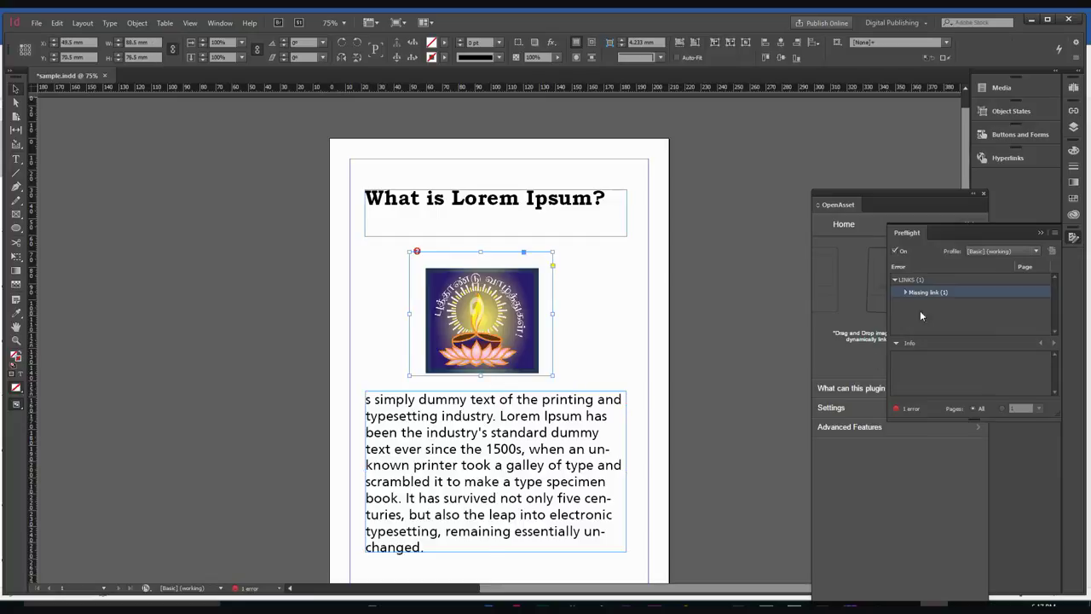
click(1040, 231)
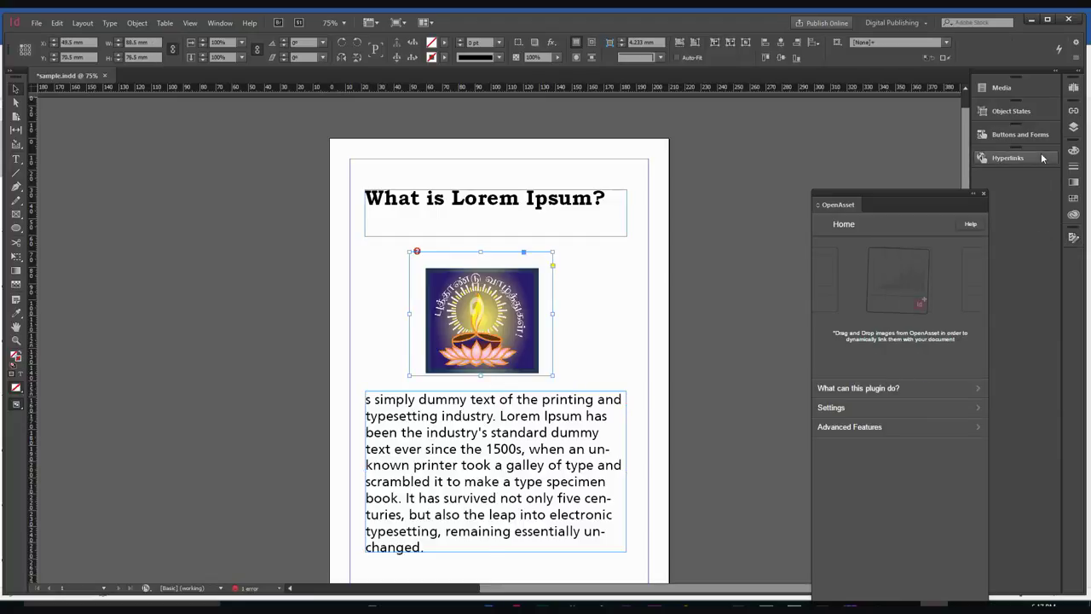
- Relink the missing deepam.jpg to the copy in the image folder
click(220, 23)
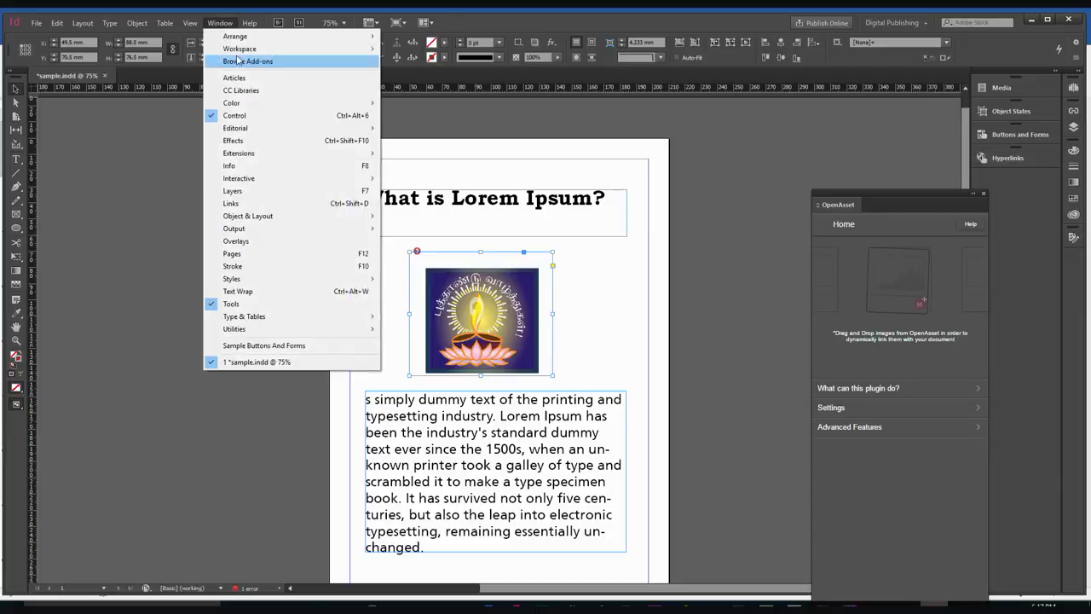
click(270, 208)
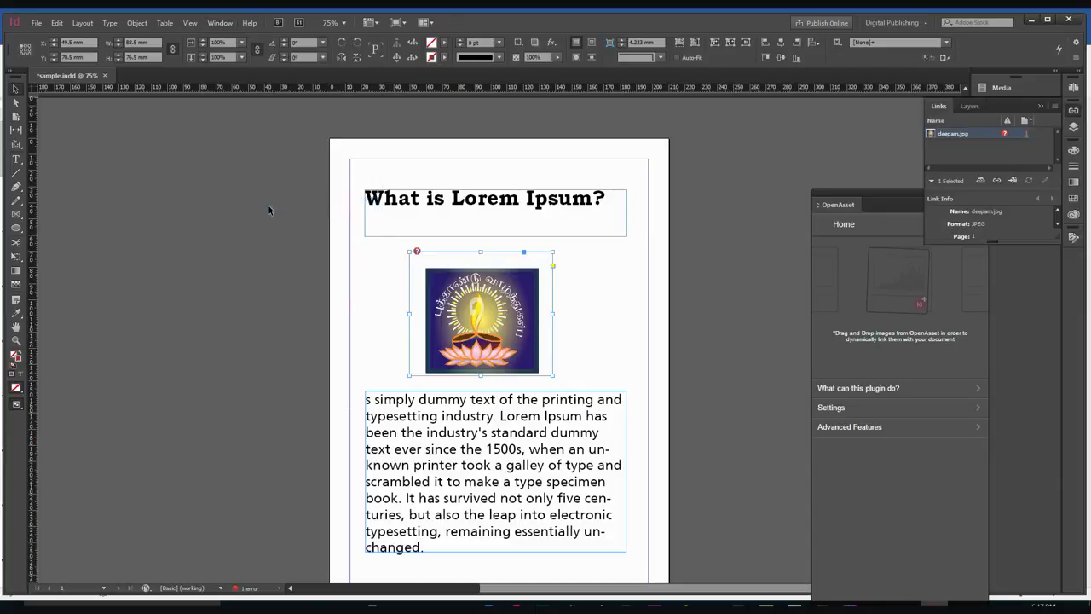
click(995, 184)
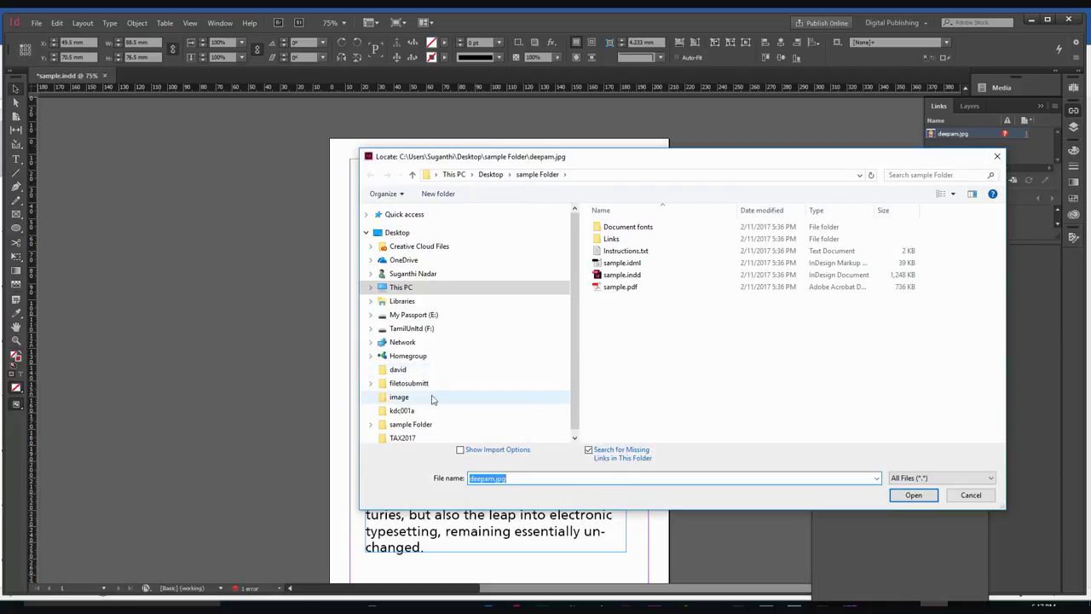
click(399, 396)
click(629, 255)
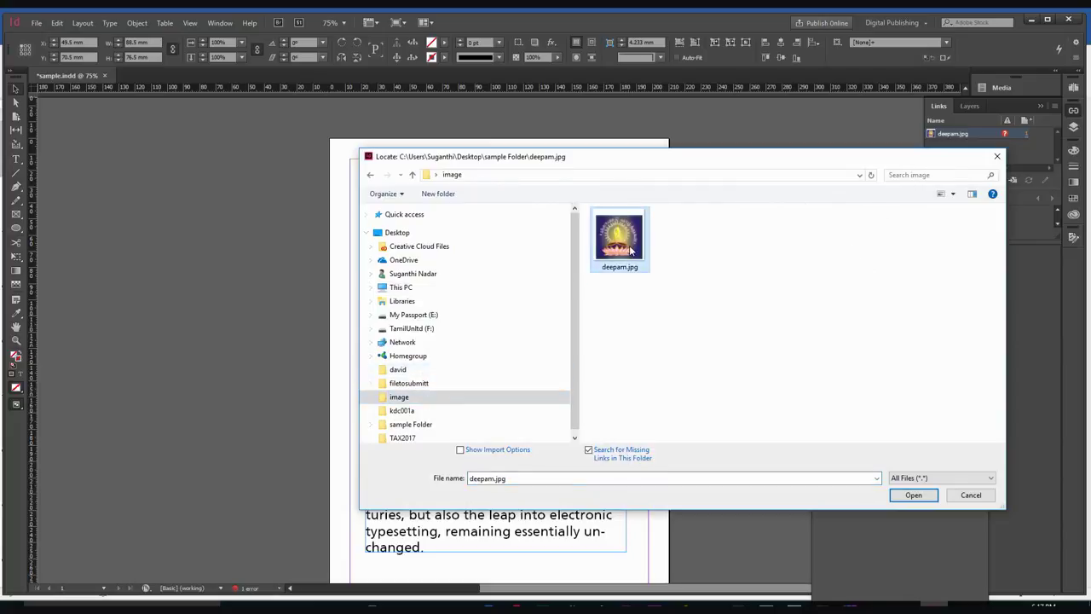
click(914, 496)
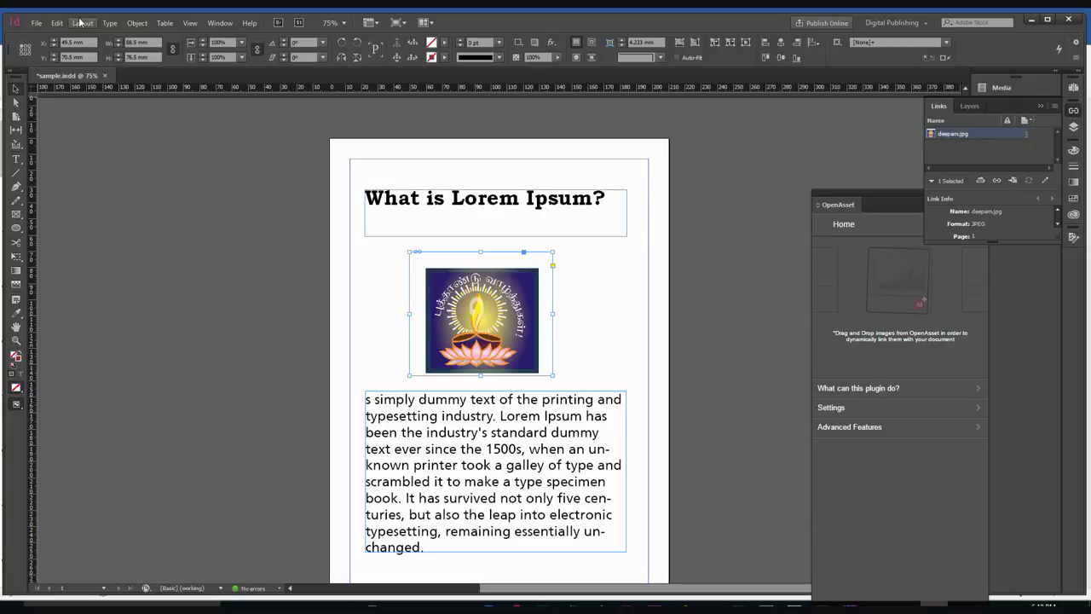
- Start packaging the document and review its fonts, links and images, colors and inks, print settings and external plug-ins
click(36, 23)
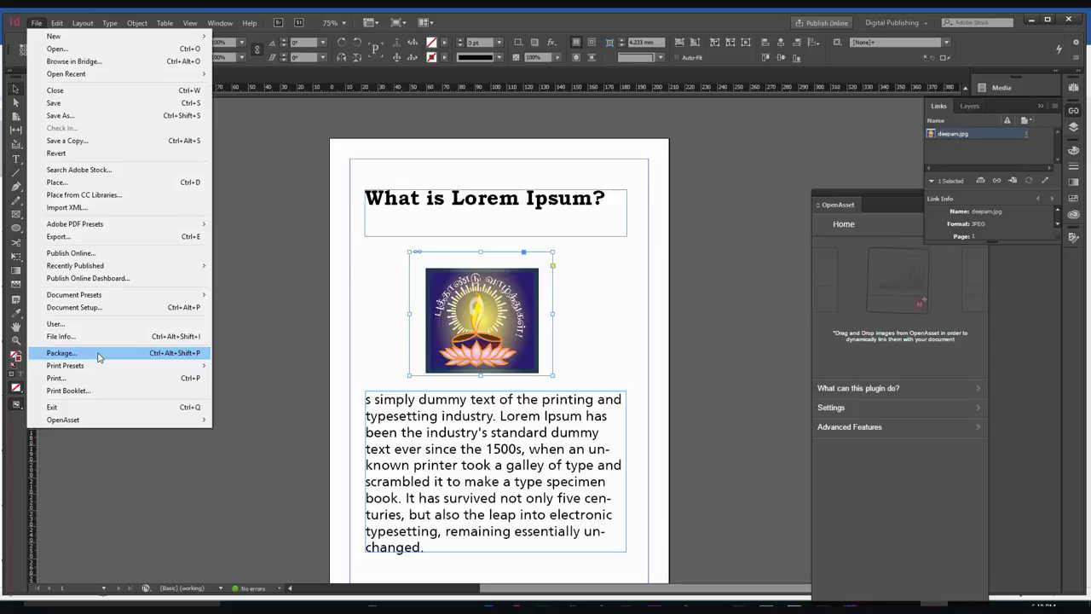
click(99, 356)
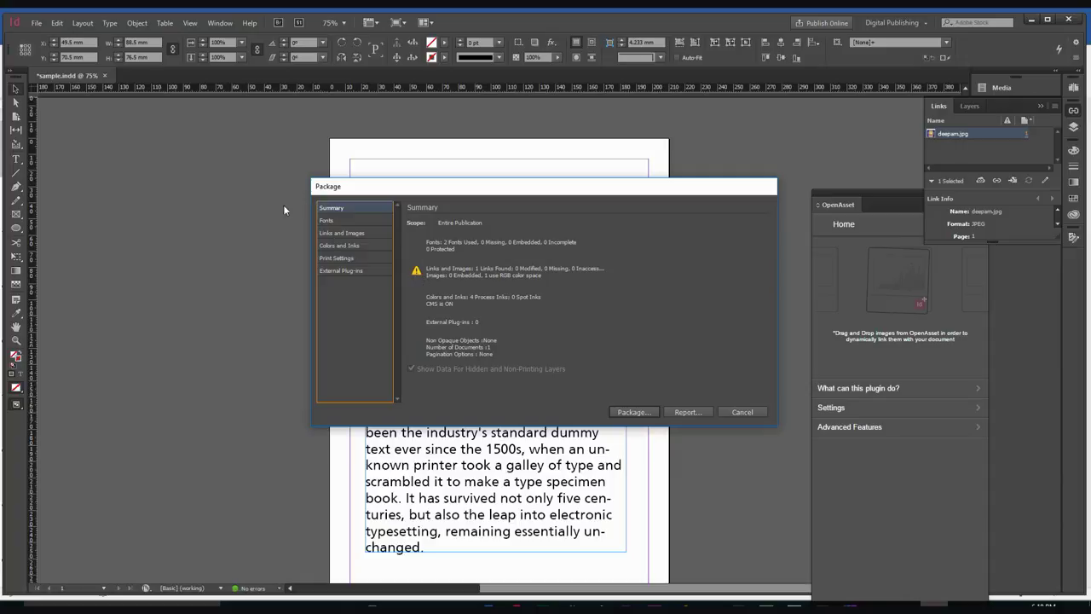
click(329, 222)
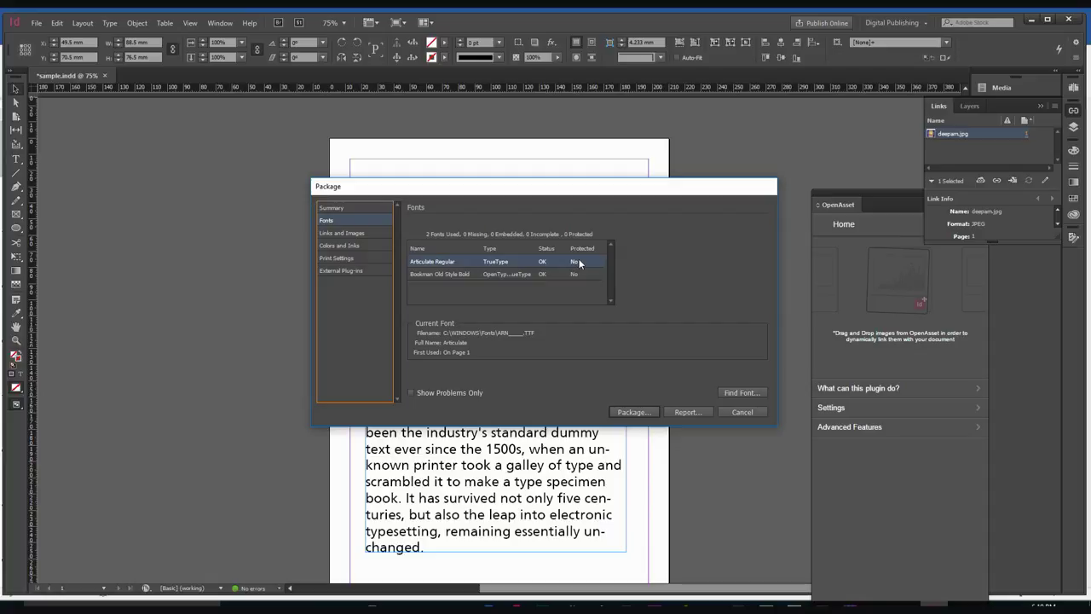
click(340, 233)
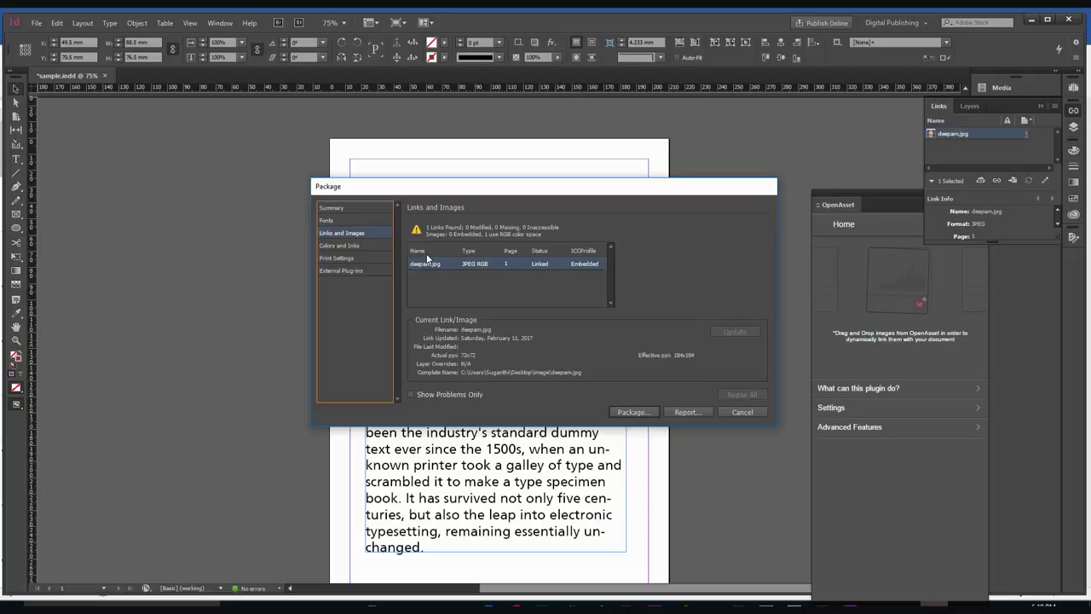
click(330, 247)
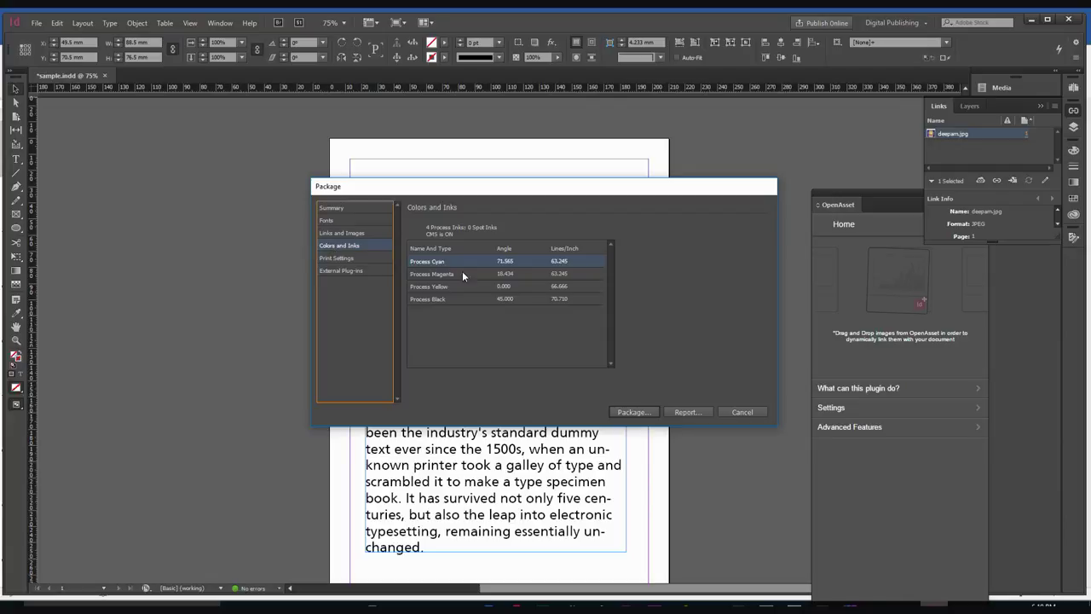
click(348, 258)
click(353, 245)
click(343, 261)
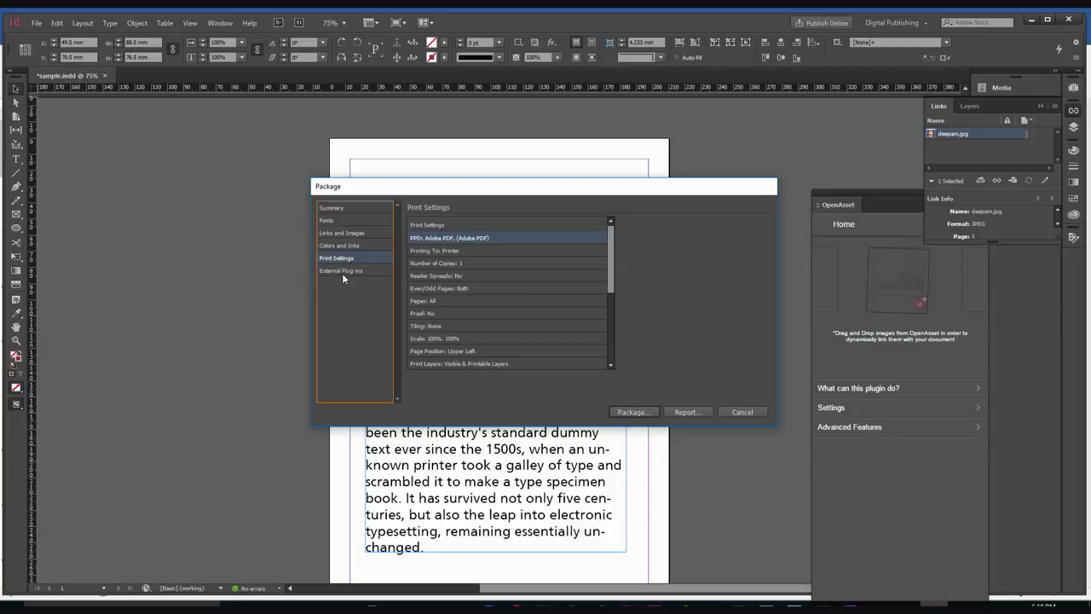
click(354, 271)
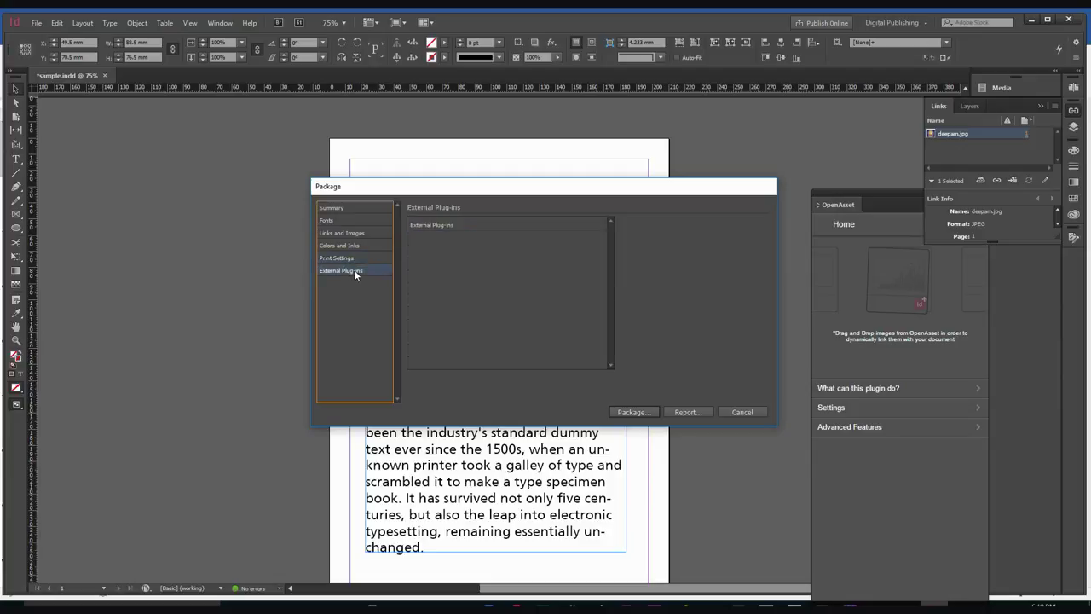
- Proceed with the package, saving the publication and keeping Instructions.txt as the printing instructions file with the contact details blank
click(634, 412)
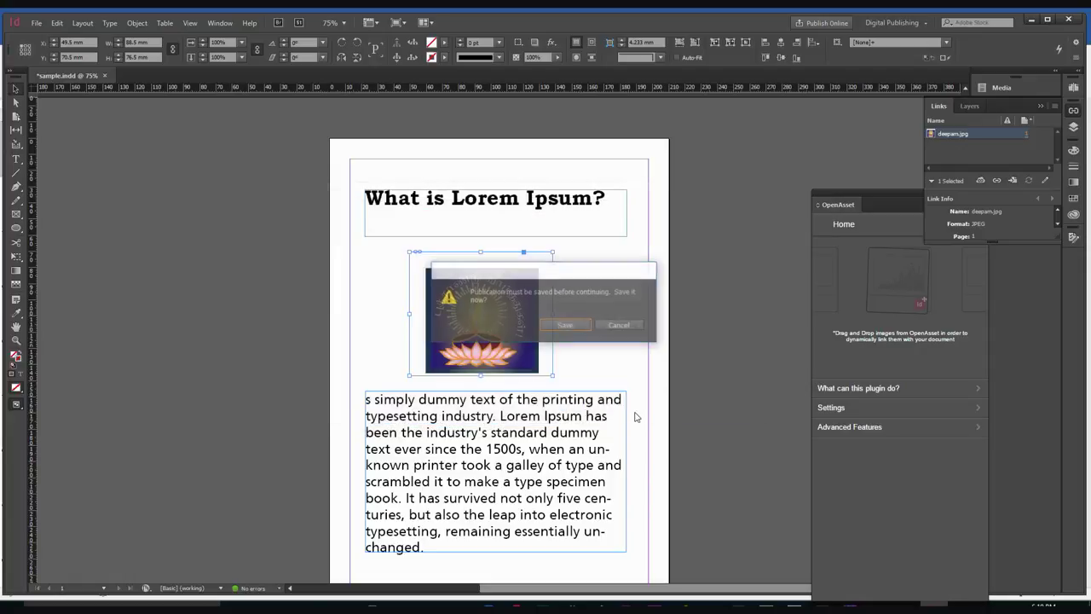
click(565, 326)
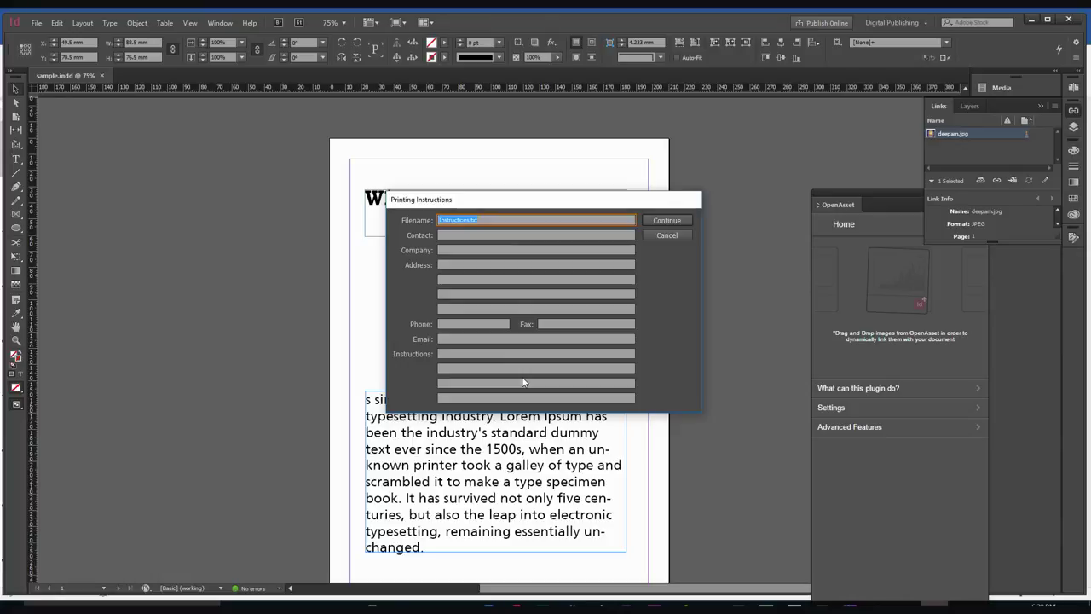
click(678, 222)
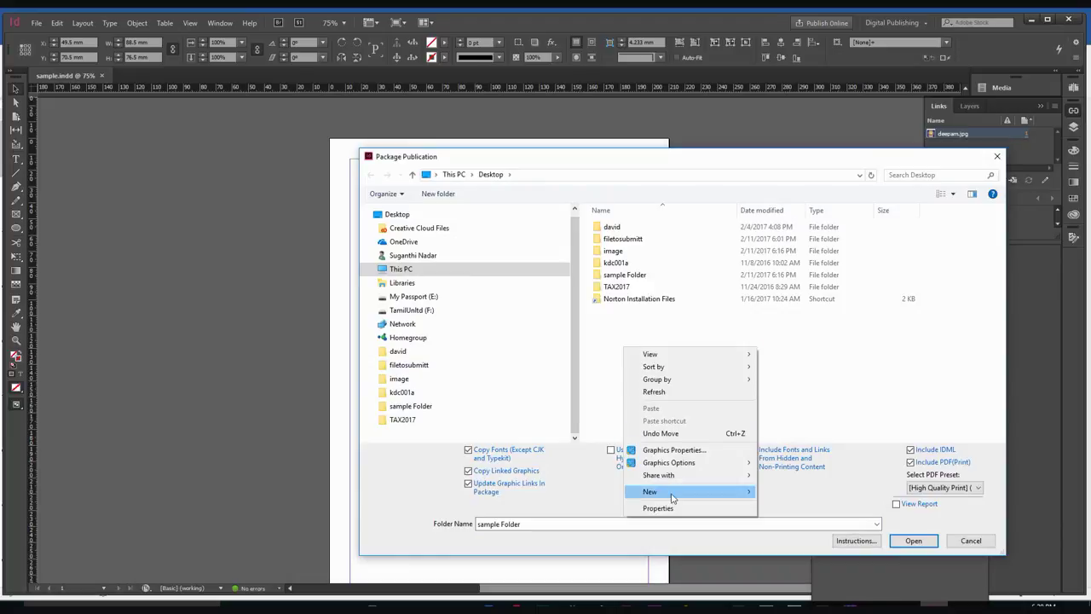
- Create a new folder named classassignment on the Desktop as the package destination
mouse_move(656, 492)
click(779, 492)
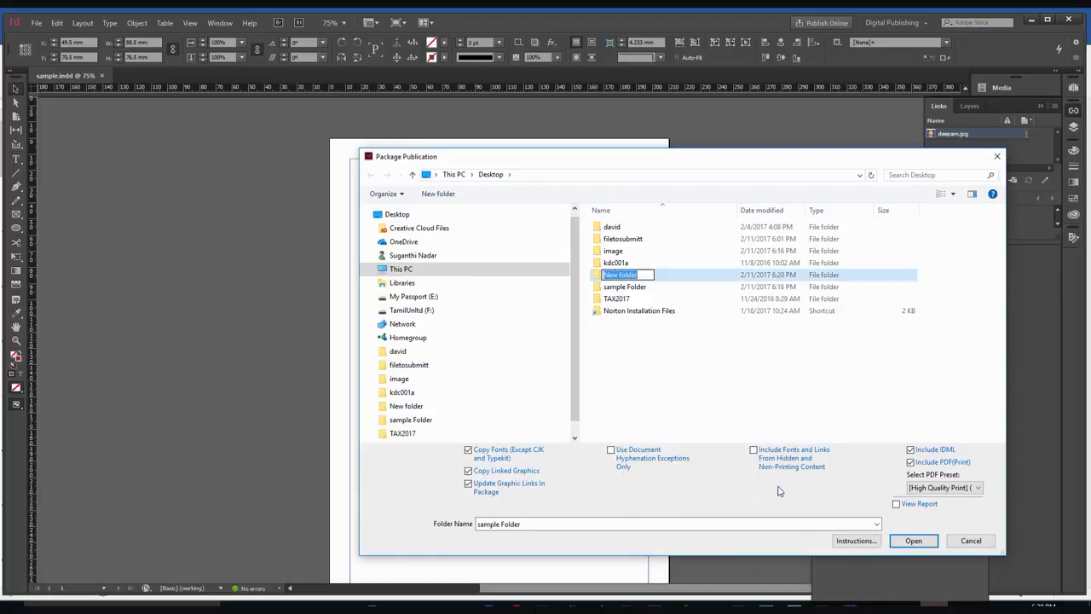
text(cla)
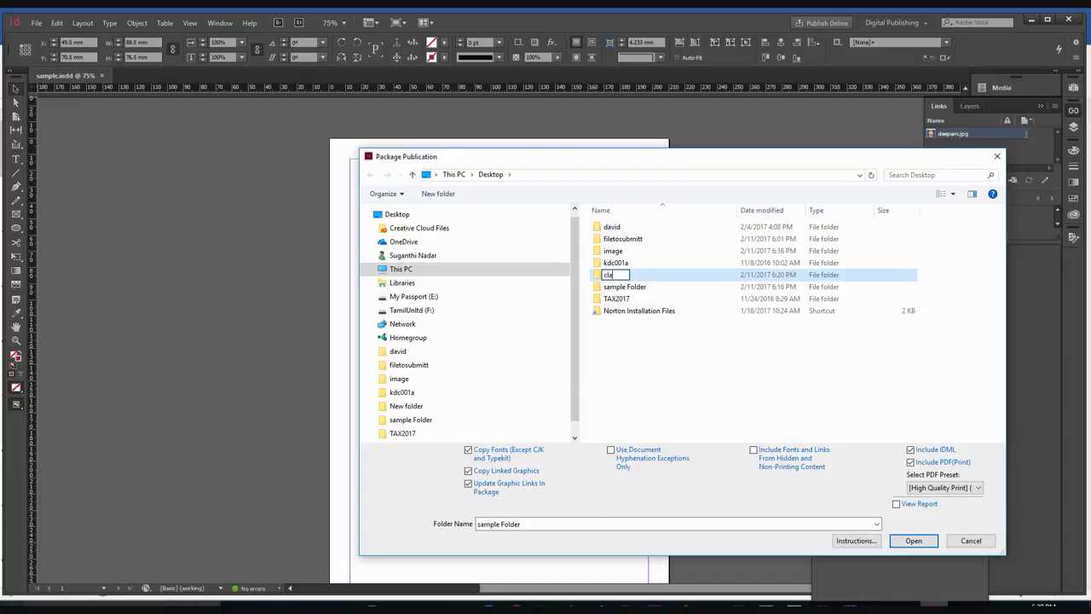
text(ssassignment)
click(708, 312)
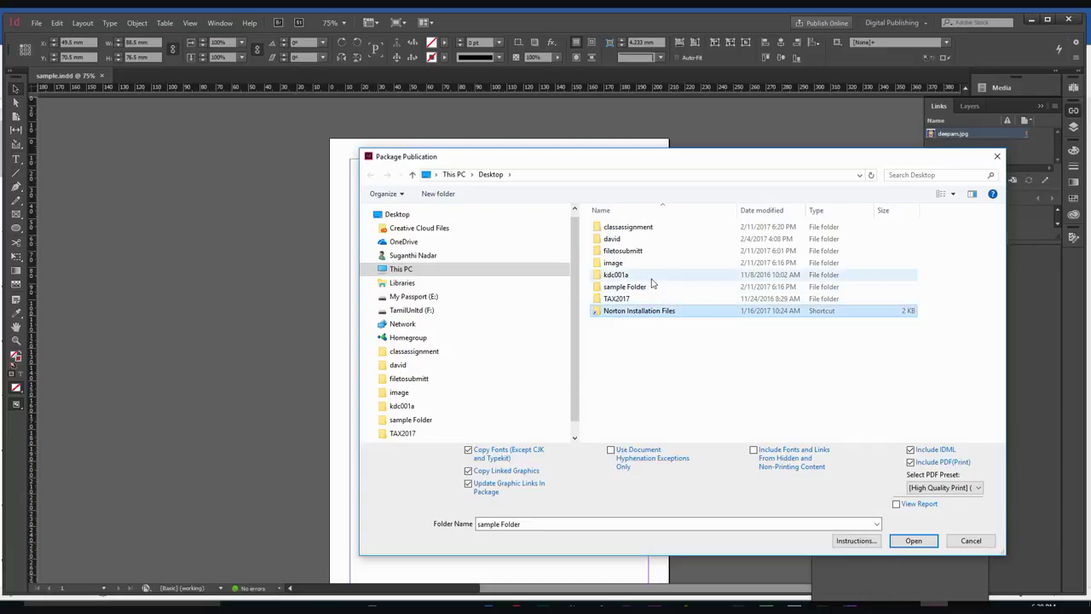
- Package the document into classassignment as sample Folder, including fonts, linked graphics, IDML and PDF, and accept the font copying notice
double_click(663, 230)
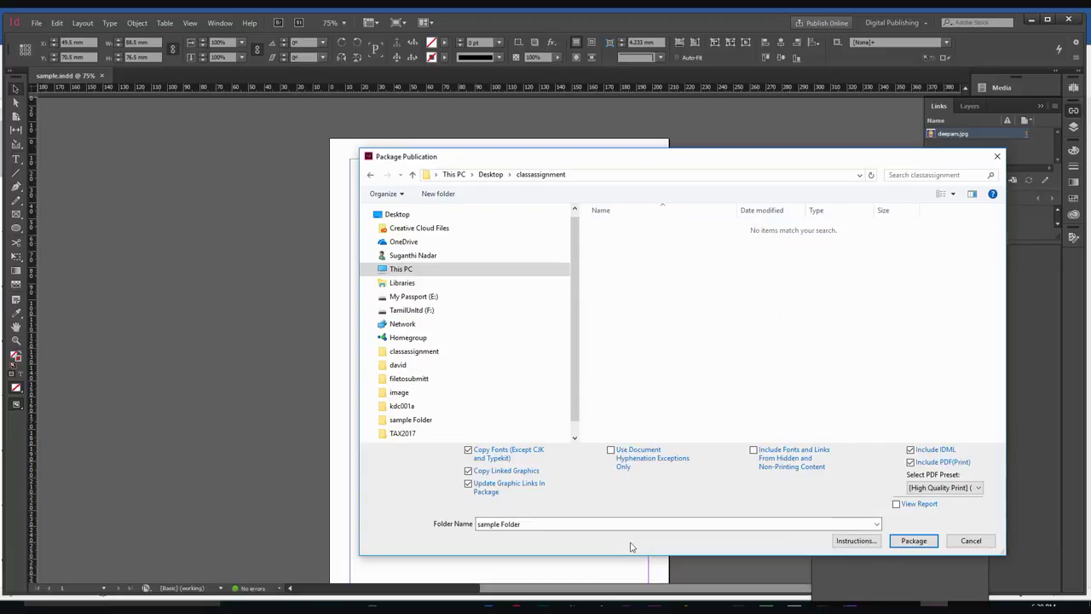
click(919, 542)
click(928, 542)
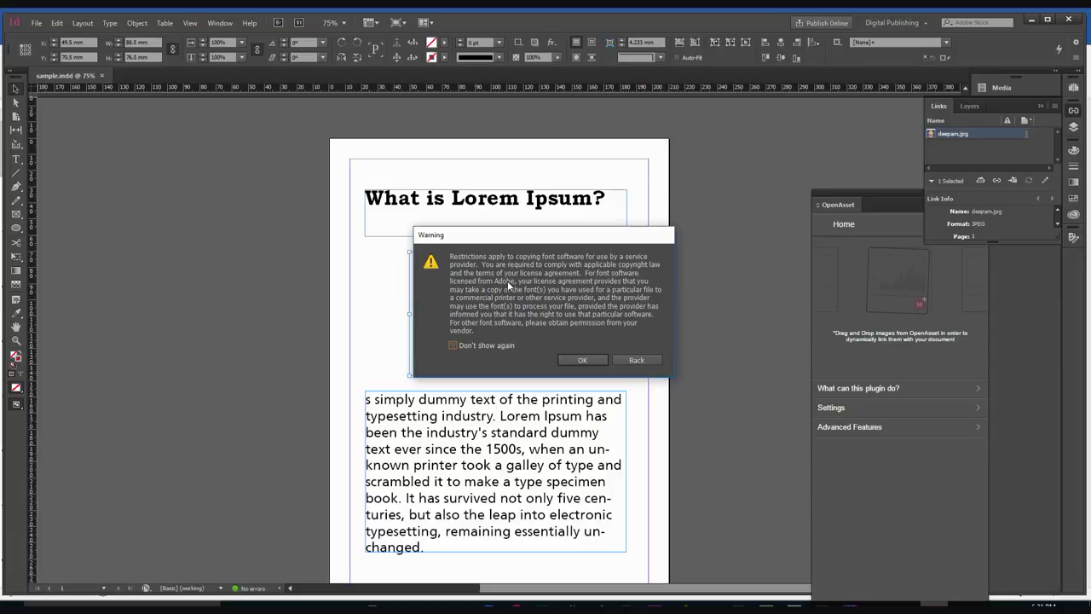
click(578, 360)
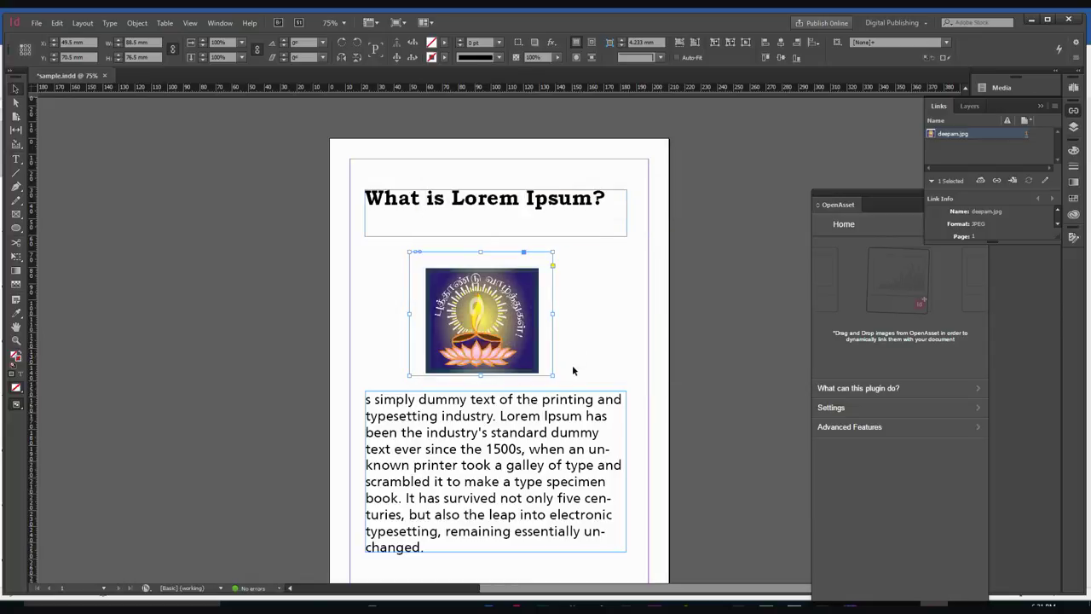
- Switch to File Explorer and examine the packaged sample Folder inside classassignment, including its Links and Document fonts subfolders
click(291, 603)
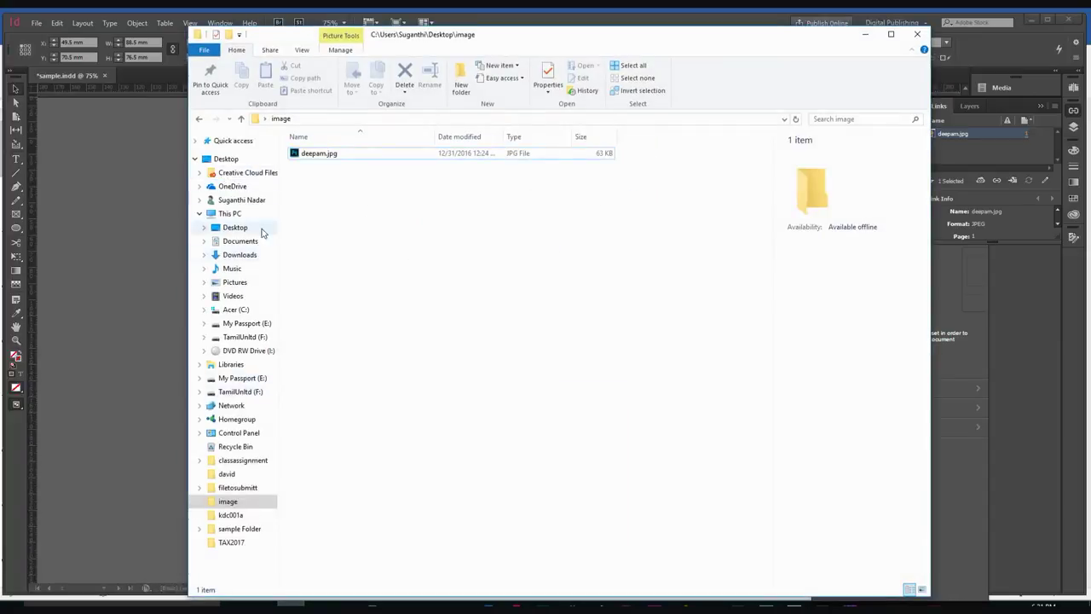
click(225, 160)
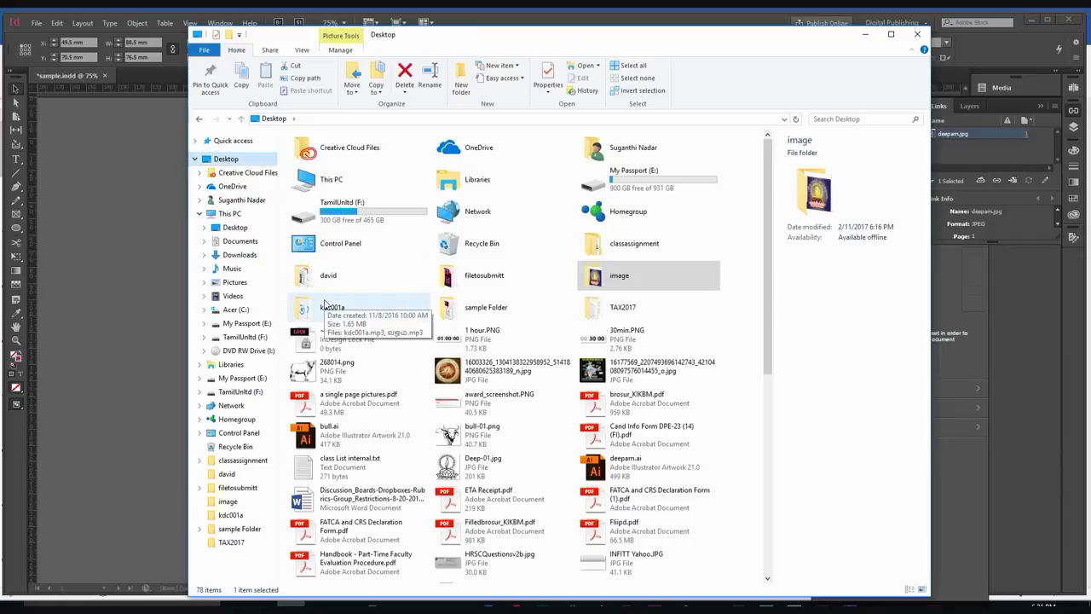
double_click(619, 246)
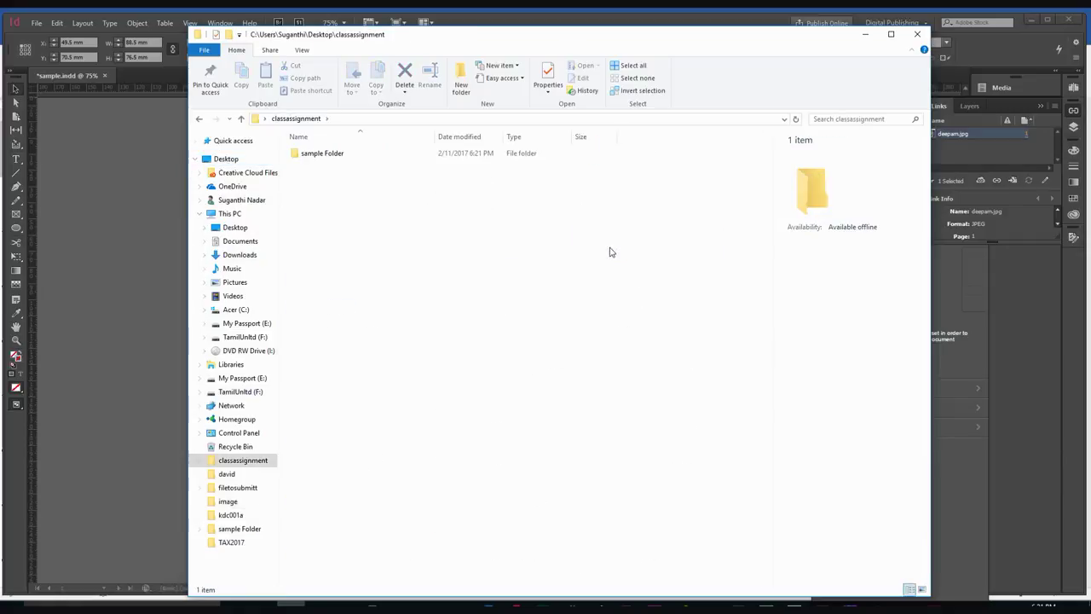
double_click(306, 151)
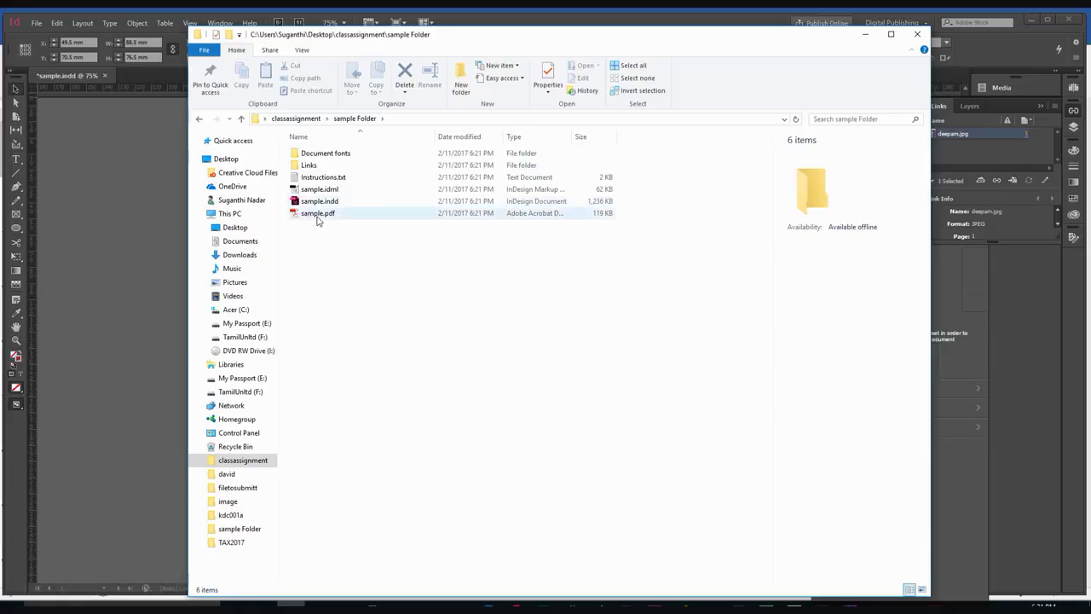
double_click(309, 164)
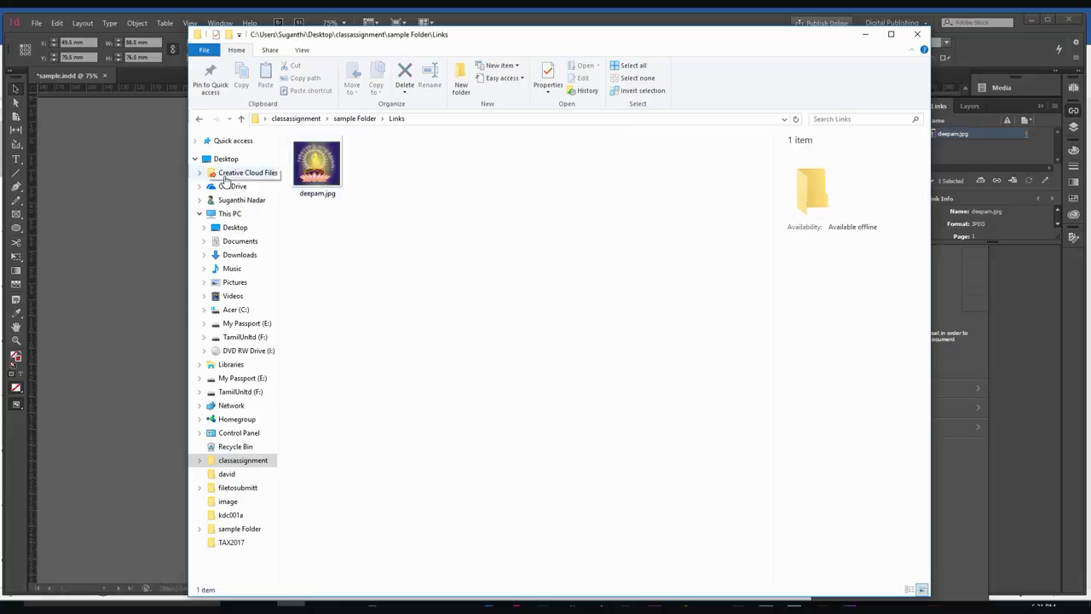
click(199, 119)
double_click(314, 152)
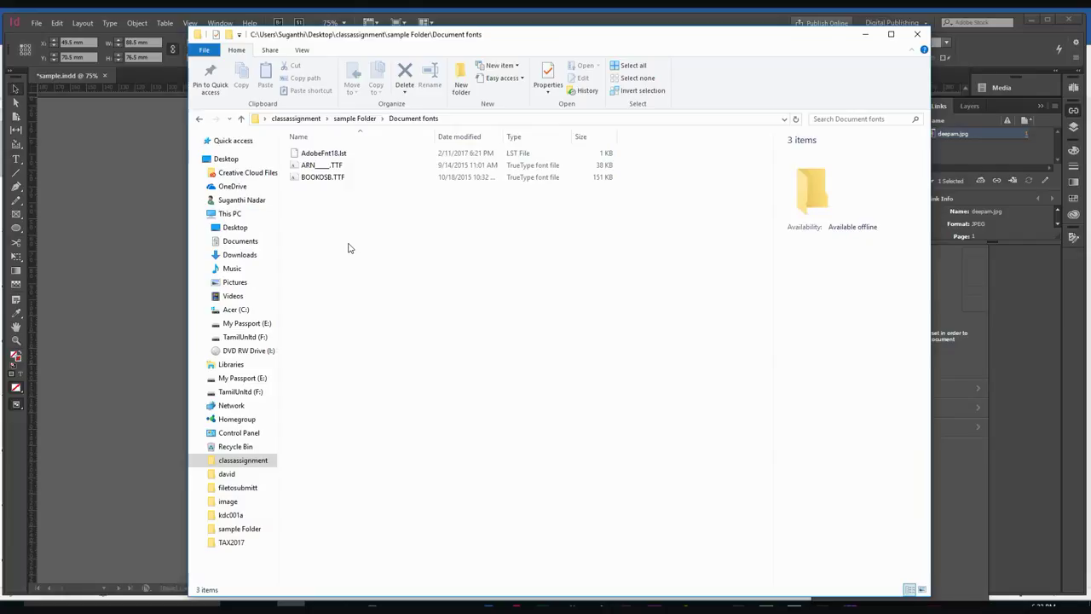
click(338, 119)
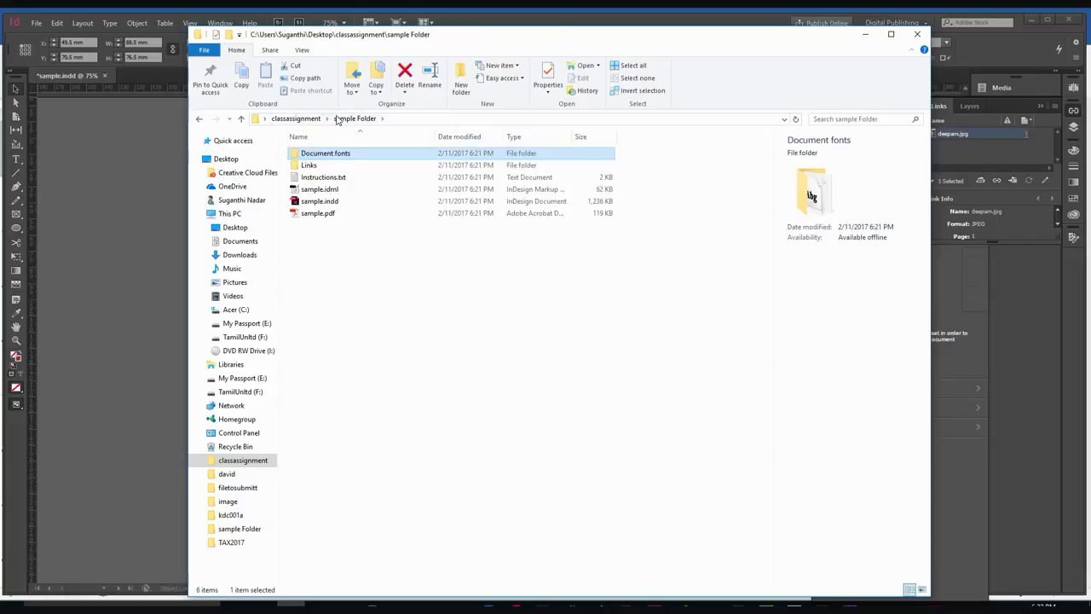